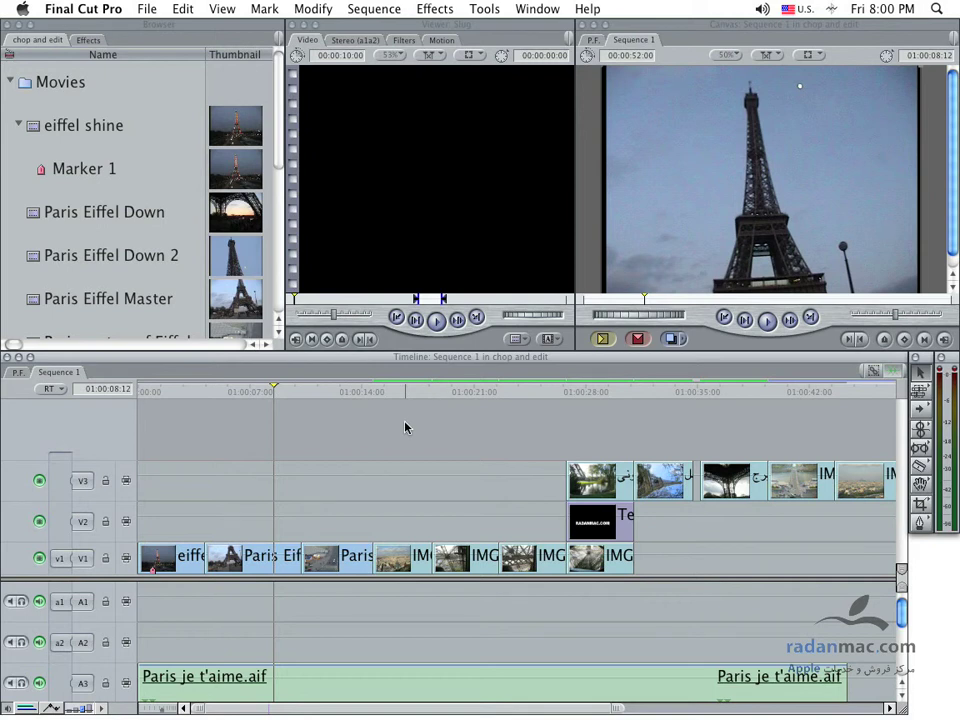
- Scrub and play through the sequence to preview the aerial street and Paris skyline shots
{"action": "left_click_drag", "start_coordinate": [321, 390], "coordinate": [336, 390]}
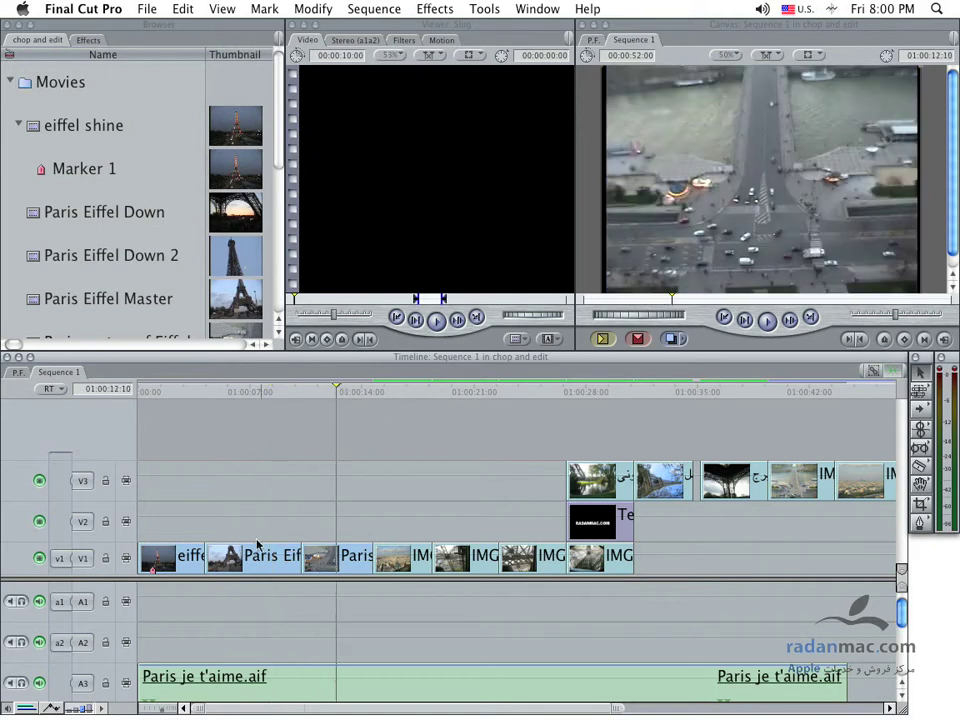
{"action": "left_click", "coordinate": [335, 558]}
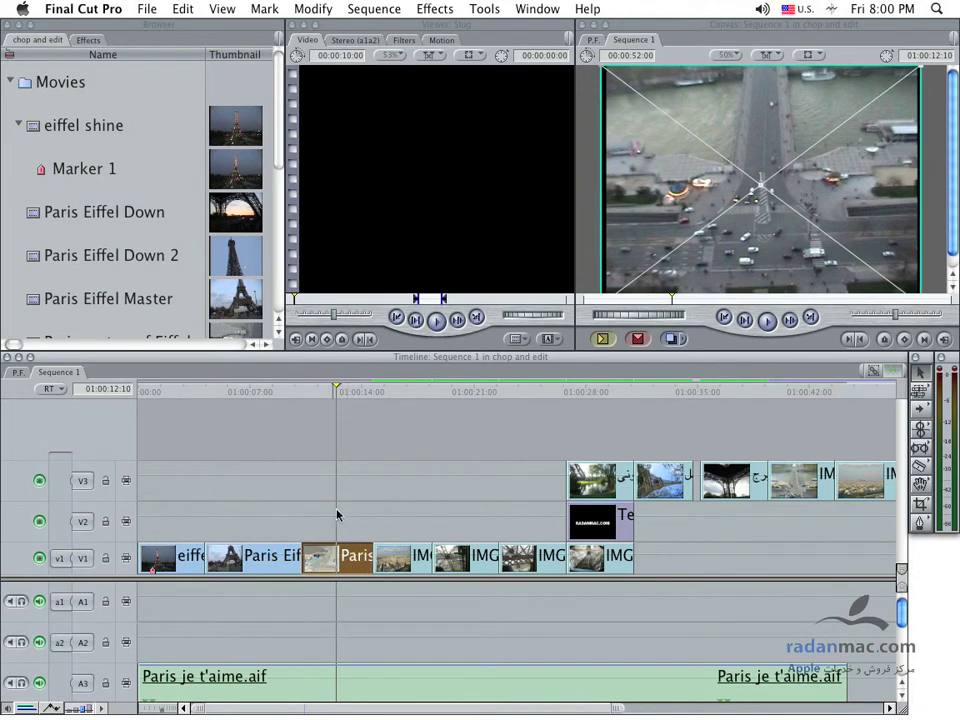
{"action": "left_click", "coordinate": [348, 510]}
{"action": "left_click", "coordinate": [376, 468]}
{"action": "mouse_move", "coordinate": [336, 391]}
{"action": "left_mouse_down"}
{"action": "mouse_move", "coordinate": [393, 401]}
{"action": "mouse_move", "coordinate": [350, 405]}
{"action": "left_mouse_up"}
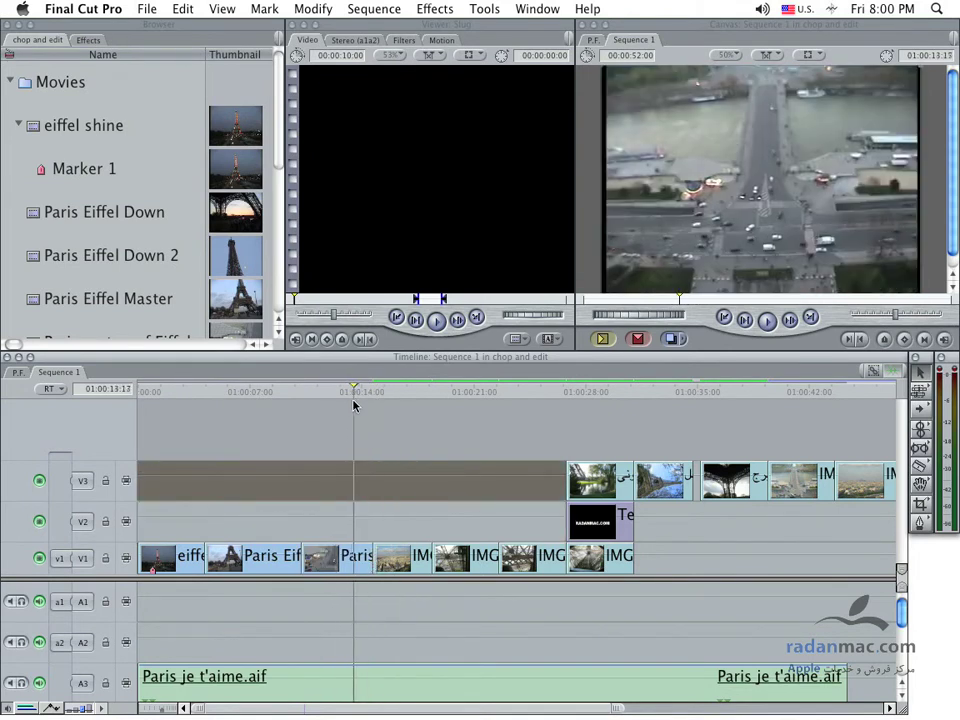
{"action": "left_click", "coordinate": [408, 597]}
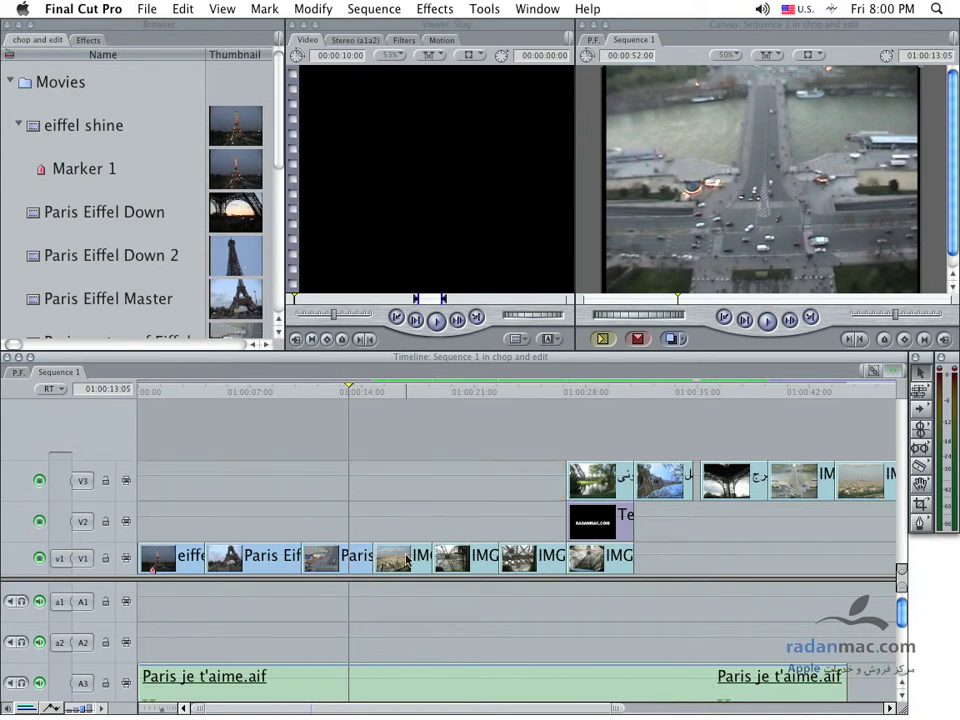
{"action": "key", "text": "space"}
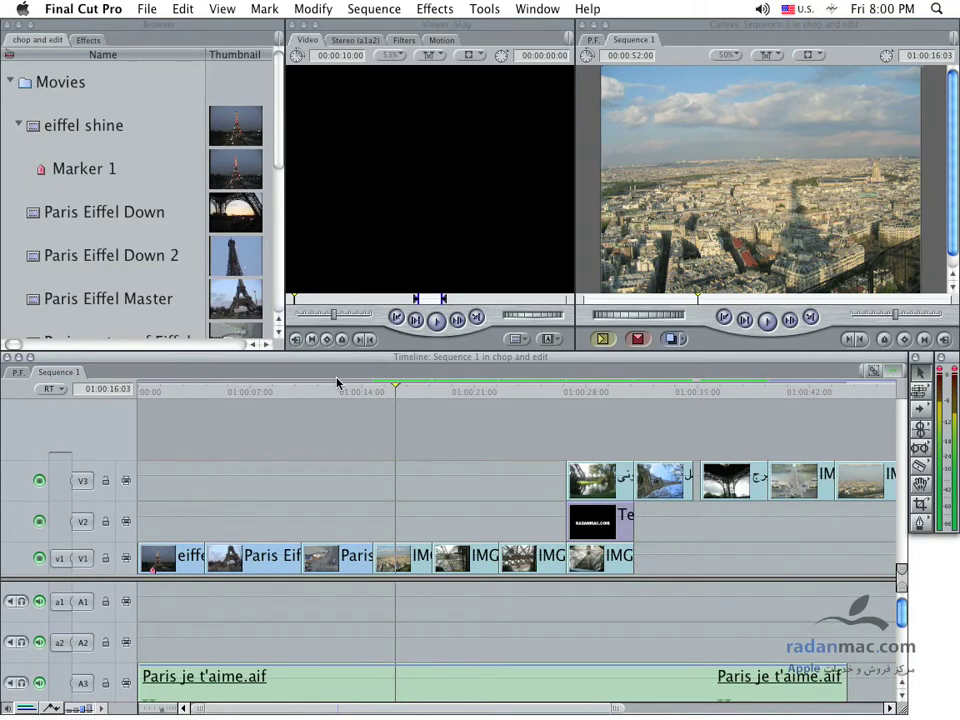
{"action": "left_click_drag", "start_coordinate": [342, 389], "coordinate": [409, 394]}
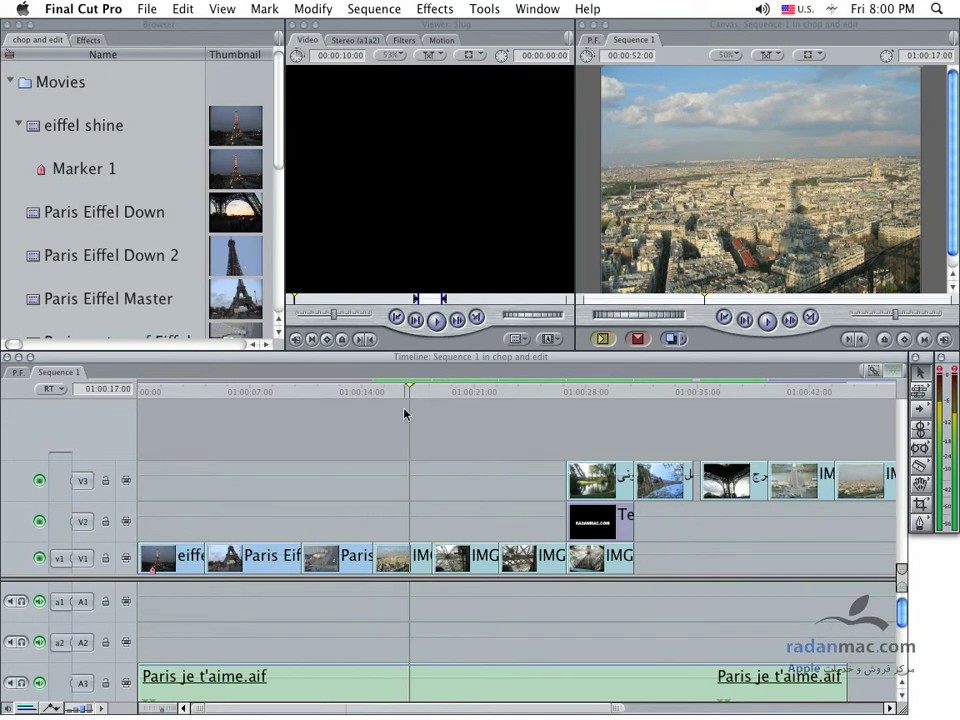
- Set the Canvas display to show the plain image
{"action": "left_click", "coordinate": [395, 557]}
{"action": "left_click", "coordinate": [483, 445]}
{"action": "left_click", "coordinate": [812, 56]}
{"action": "left_click", "coordinate": [822, 57]}
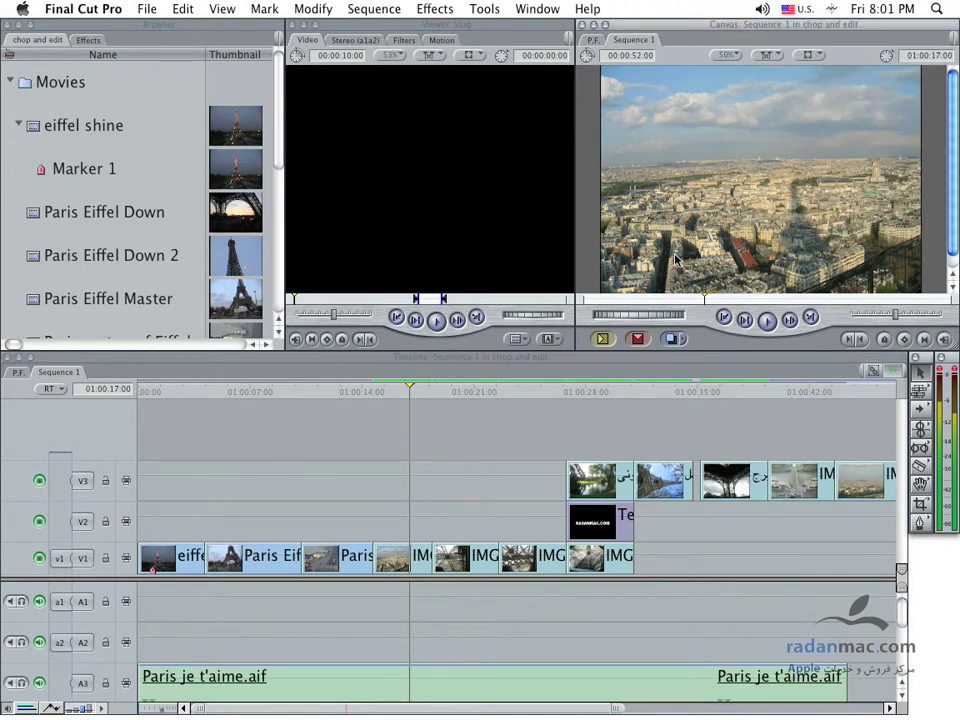
- Scale IMG_0099.JPG down to 45 and move it up onto V2, slightly earlier
{"action": "double_click", "coordinate": [400, 568]}
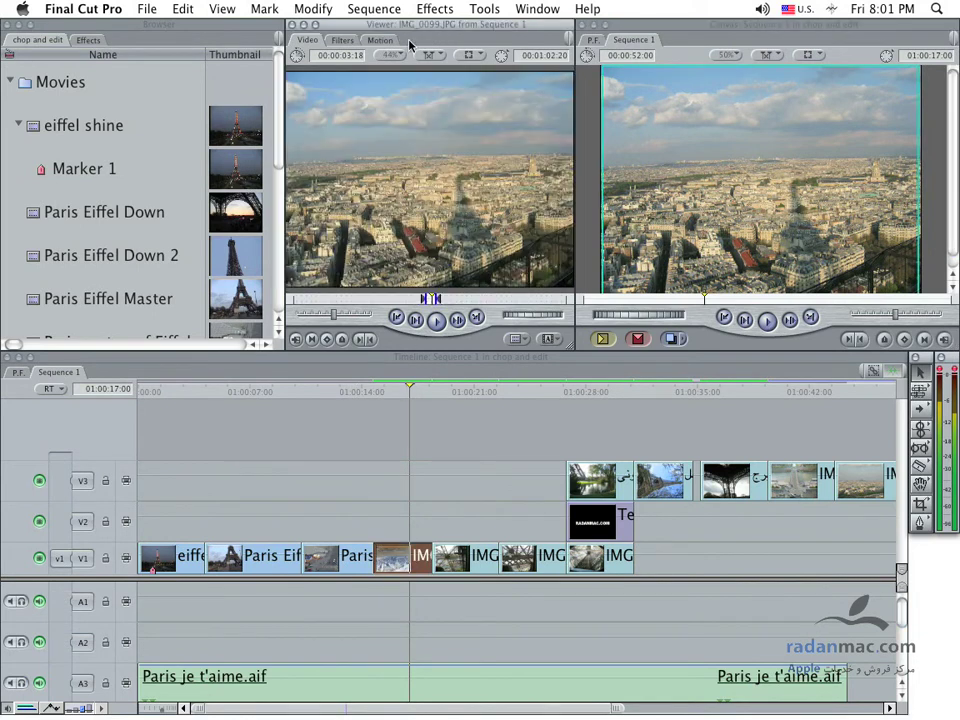
{"action": "left_click", "coordinate": [380, 40]}
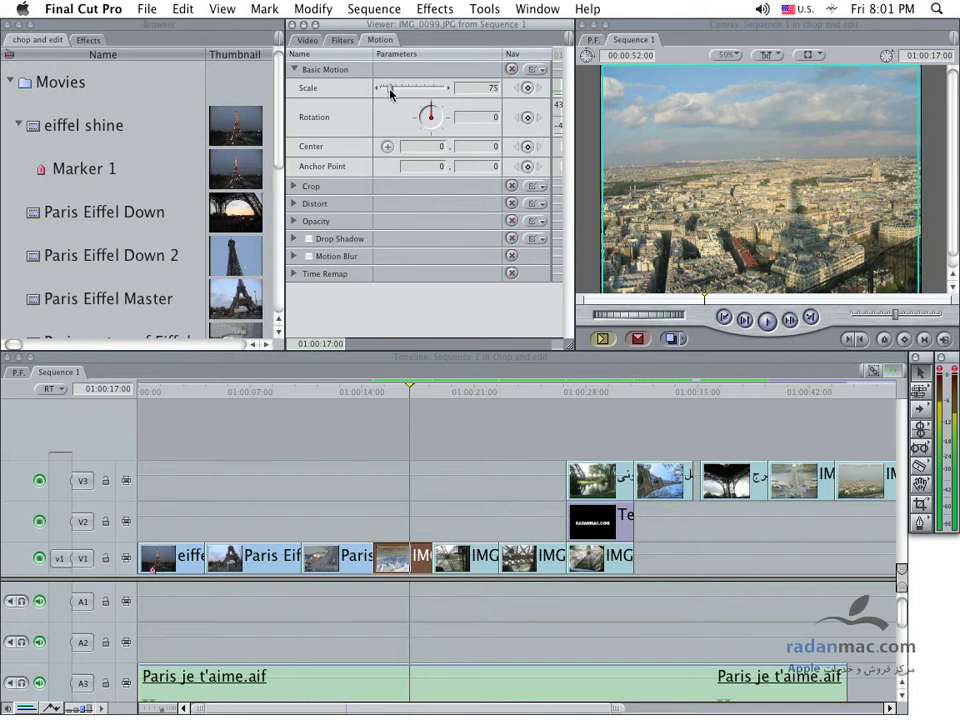
{"action": "left_click_drag", "start_coordinate": [390, 93], "coordinate": [387, 93]}
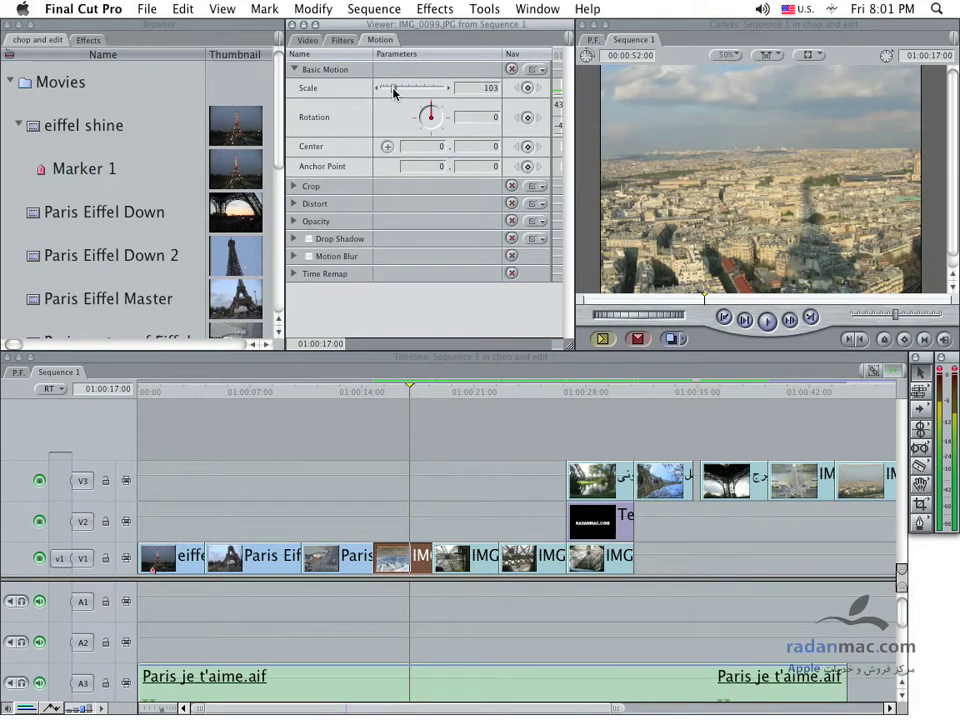
{"action": "left_click_drag", "start_coordinate": [387, 93], "coordinate": [384, 91]}
{"action": "left_click_drag", "start_coordinate": [392, 556], "coordinate": [327, 530]}
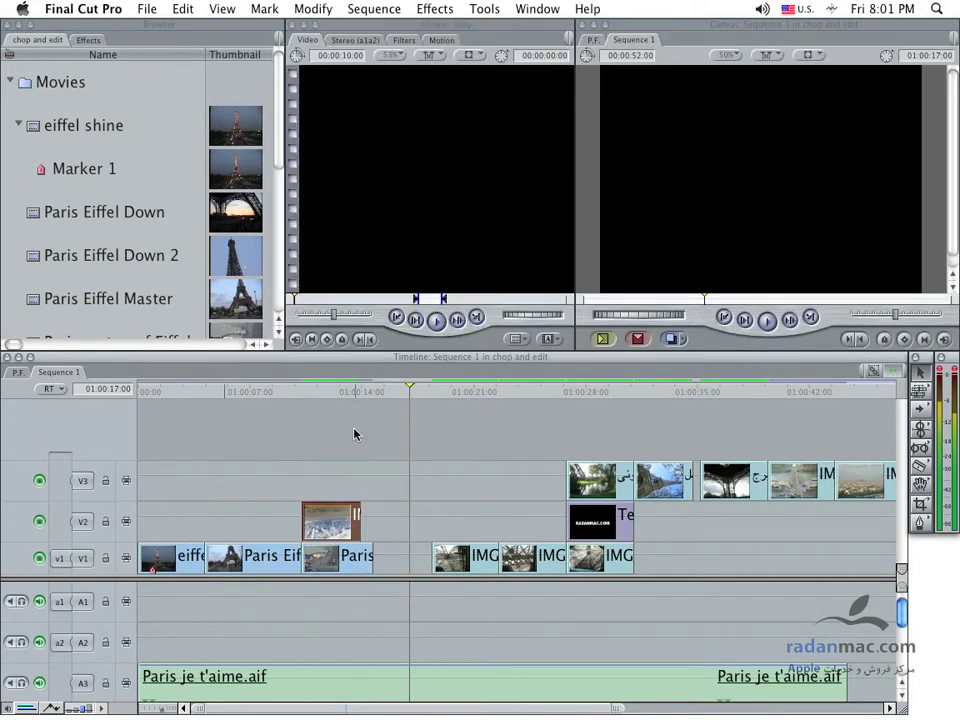
- Slide IMG_0099.JPG later on V2 above the V1 gap and park the playhead on it
{"action": "left_click_drag", "start_coordinate": [347, 392], "coordinate": [331, 398]}
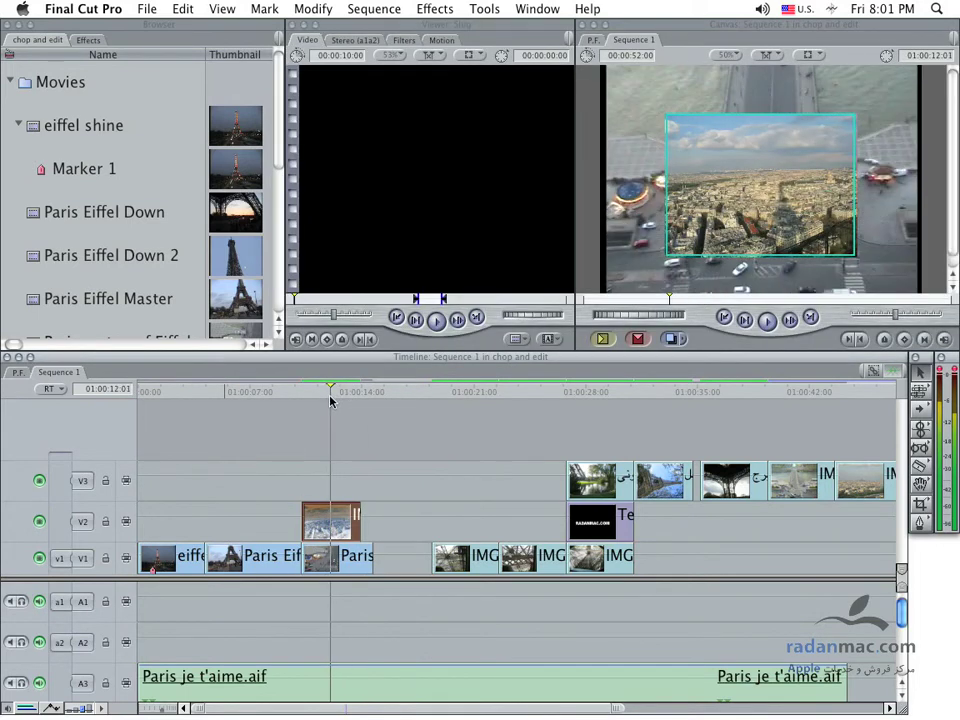
{"action": "left_click", "coordinate": [292, 481]}
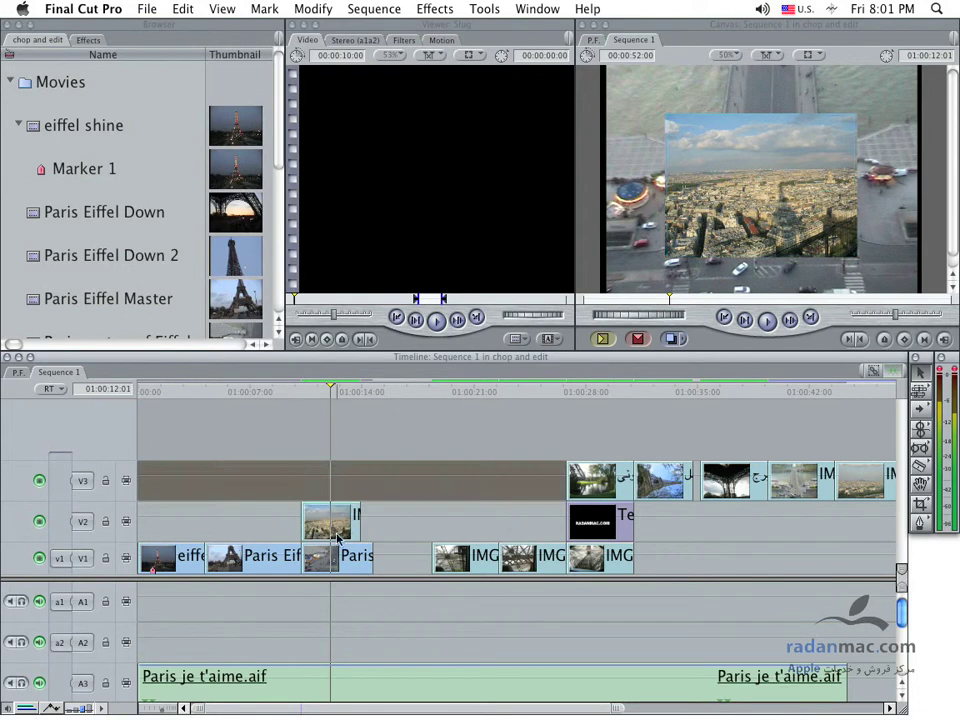
{"action": "left_click", "coordinate": [399, 521]}
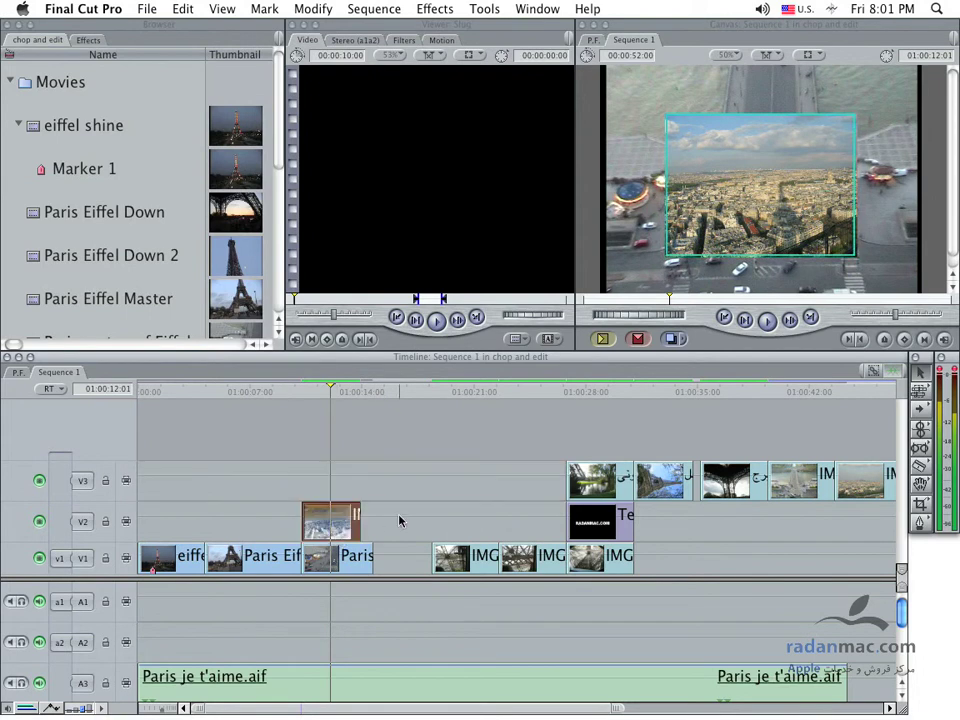
{"action": "double_click", "coordinate": [339, 519]}
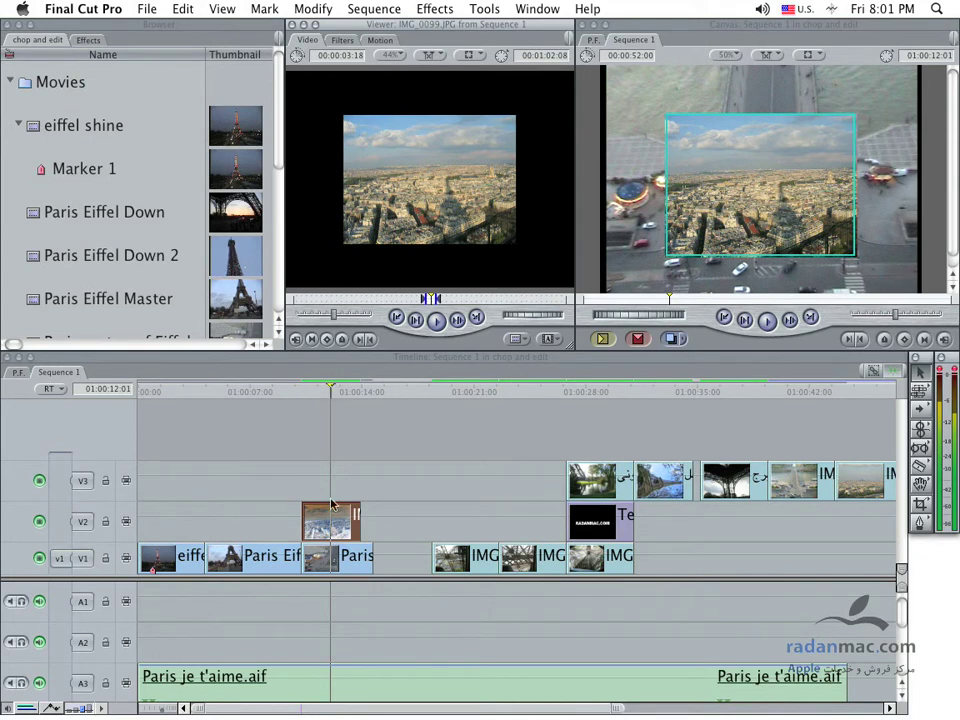
{"action": "left_click_drag", "start_coordinate": [333, 505], "coordinate": [403, 508]}
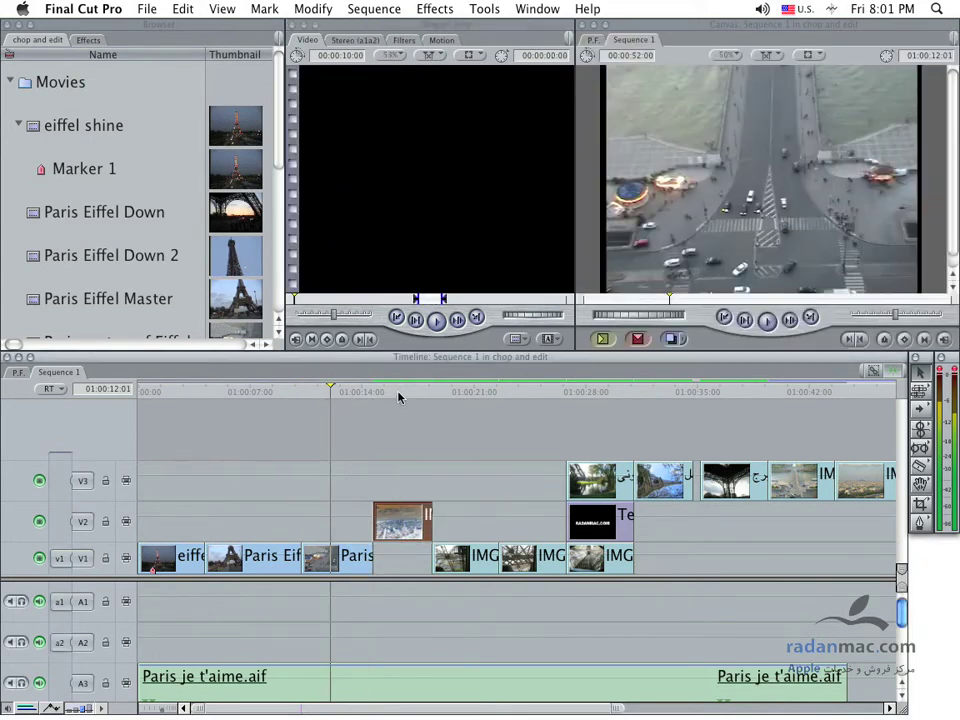
{"action": "left_click", "coordinate": [398, 395]}
- Try rotating IMG_0099.JPG to -41 and 360 degrees, then return its rotation to 0
{"action": "double_click", "coordinate": [400, 522]}
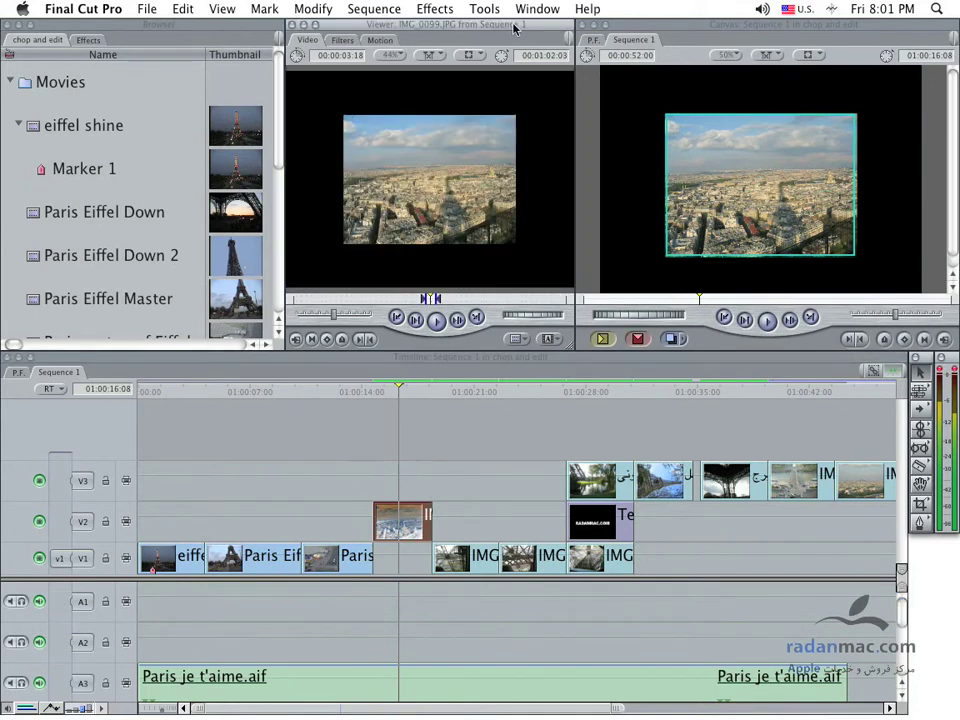
{"action": "left_click", "coordinate": [381, 41]}
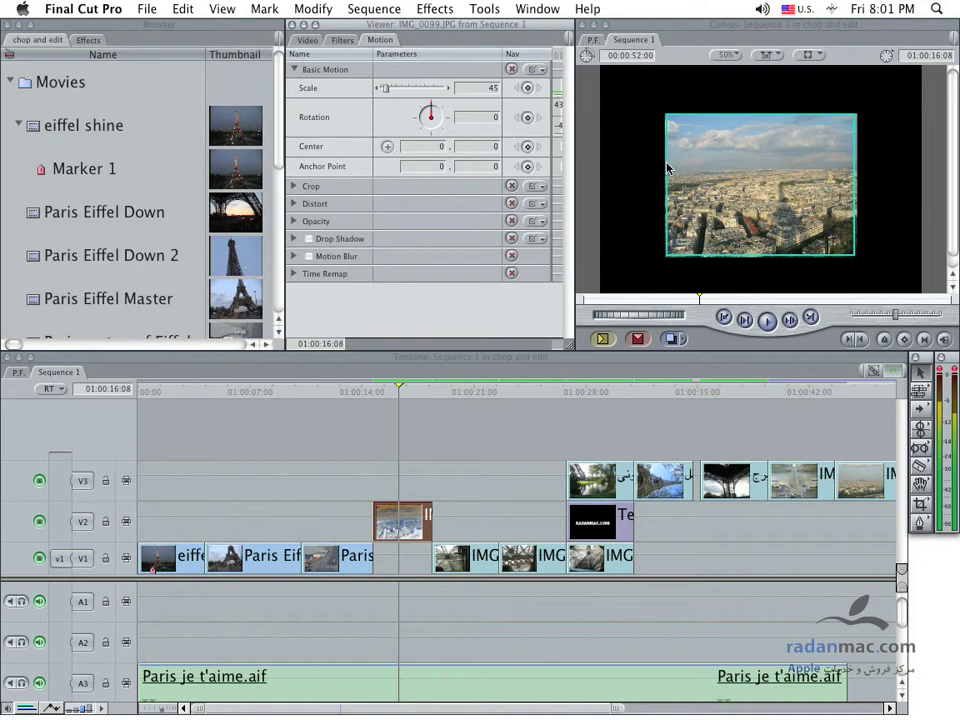
{"action": "mouse_move", "coordinate": [439, 117]}
{"action": "left_mouse_down"}
{"action": "mouse_move", "coordinate": [420, 123]}
{"action": "mouse_move", "coordinate": [434, 122]}
{"action": "left_mouse_up"}
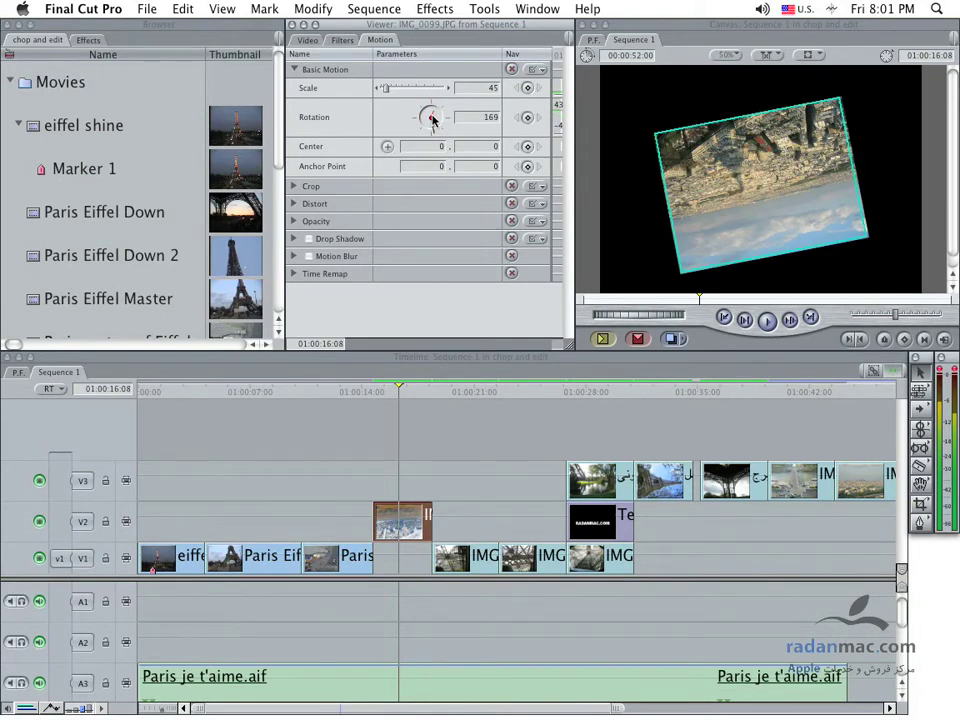
{"action": "left_click_drag", "start_coordinate": [433, 130], "coordinate": [433, 116]}
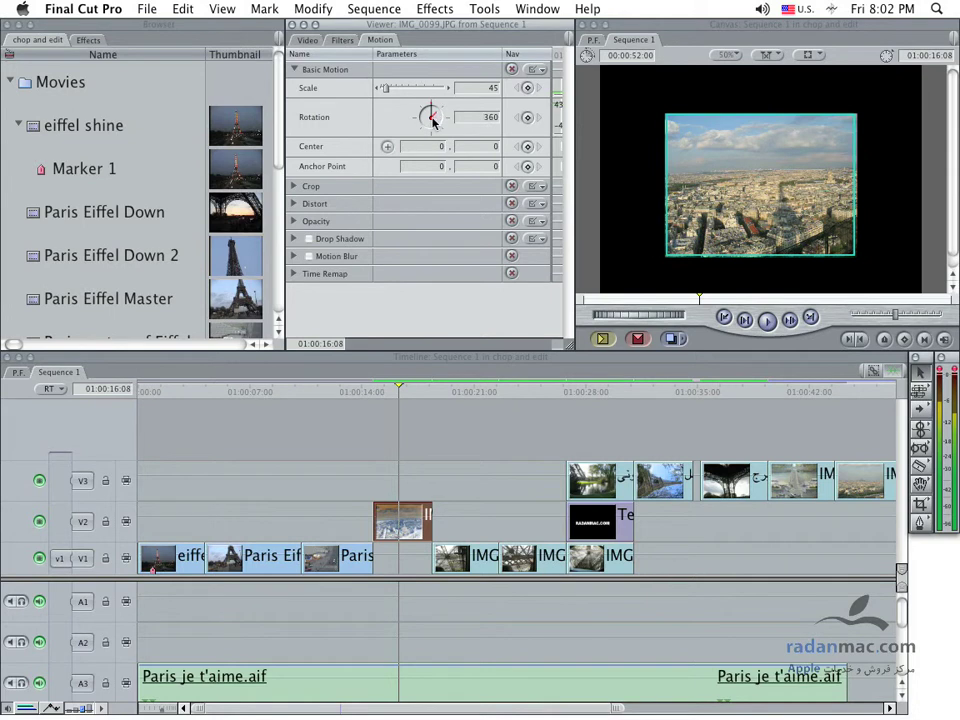
{"action": "mouse_move", "coordinate": [434, 120]}
{"action": "left_mouse_down"}
{"action": "mouse_move", "coordinate": [426, 110]}
{"action": "mouse_move", "coordinate": [432, 117]}
{"action": "left_mouse_up"}
- Move the V2 photo back earlier over the aerial street clip and load its Motion settings
{"action": "left_click_drag", "start_coordinate": [400, 520], "coordinate": [352, 519]}
{"action": "left_click", "coordinate": [328, 392]}
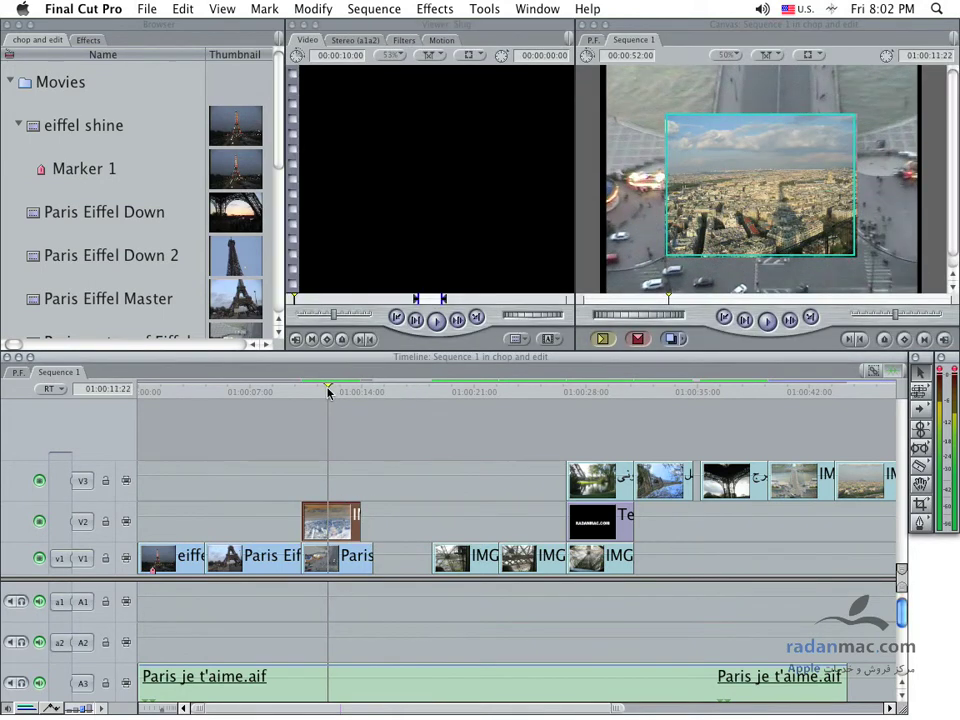
{"action": "left_click", "coordinate": [441, 40]}
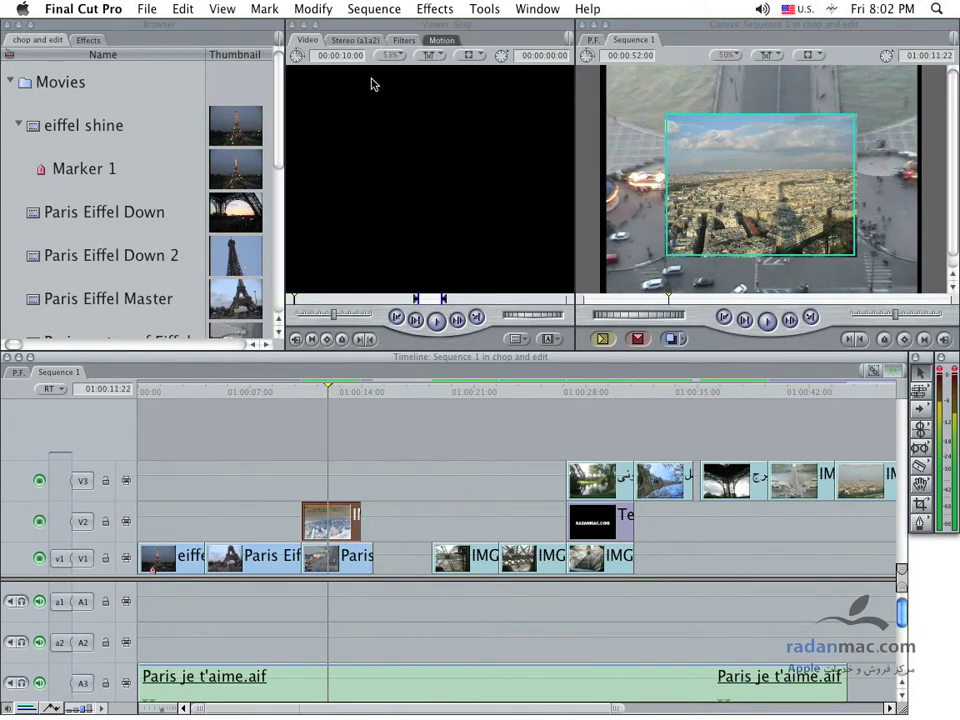
{"action": "double_click", "coordinate": [350, 522]}
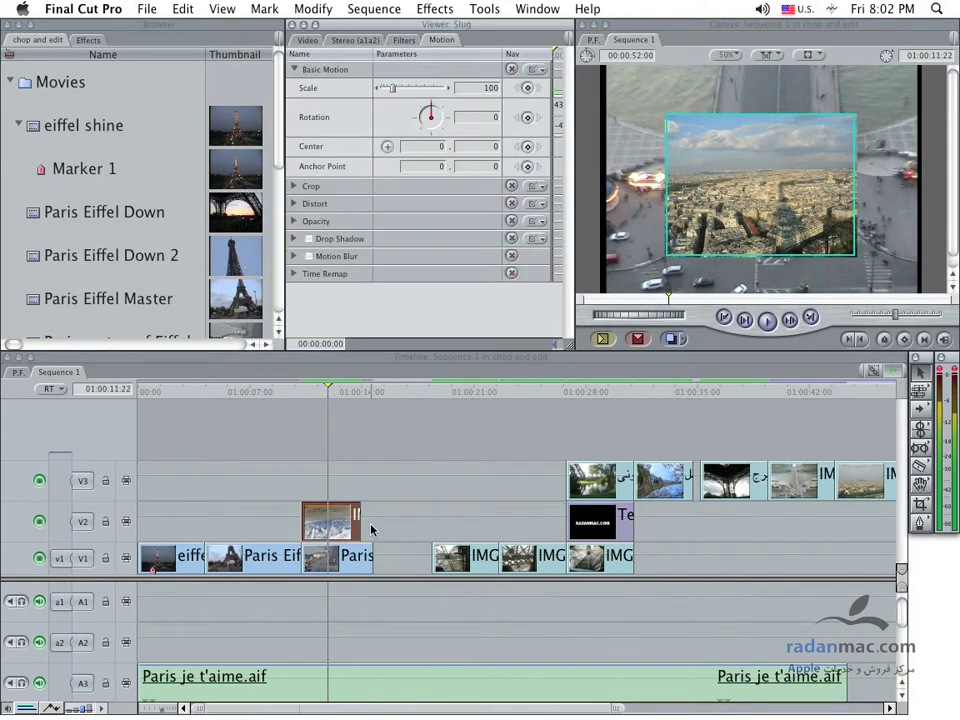
- Drag the inset to the lower right of the Canvas, Center 114.4, 74
{"action": "left_click", "coordinate": [386, 149]}
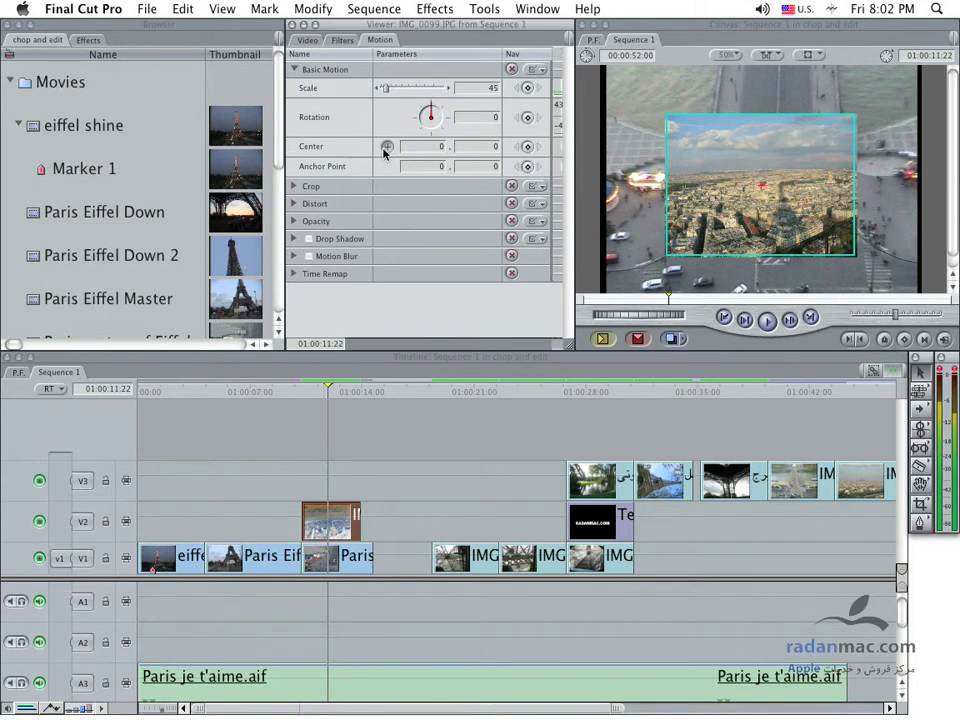
{"action": "left_click_drag", "start_coordinate": [762, 185], "coordinate": [776, 222]}
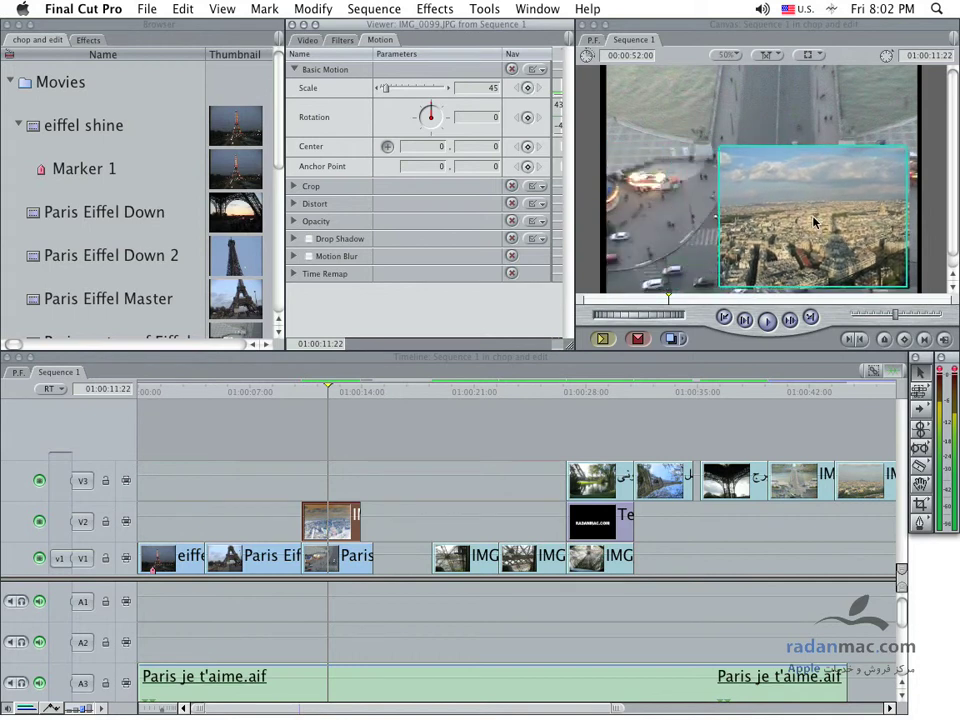
{"action": "left_click_drag", "start_coordinate": [776, 222], "coordinate": [812, 221]}
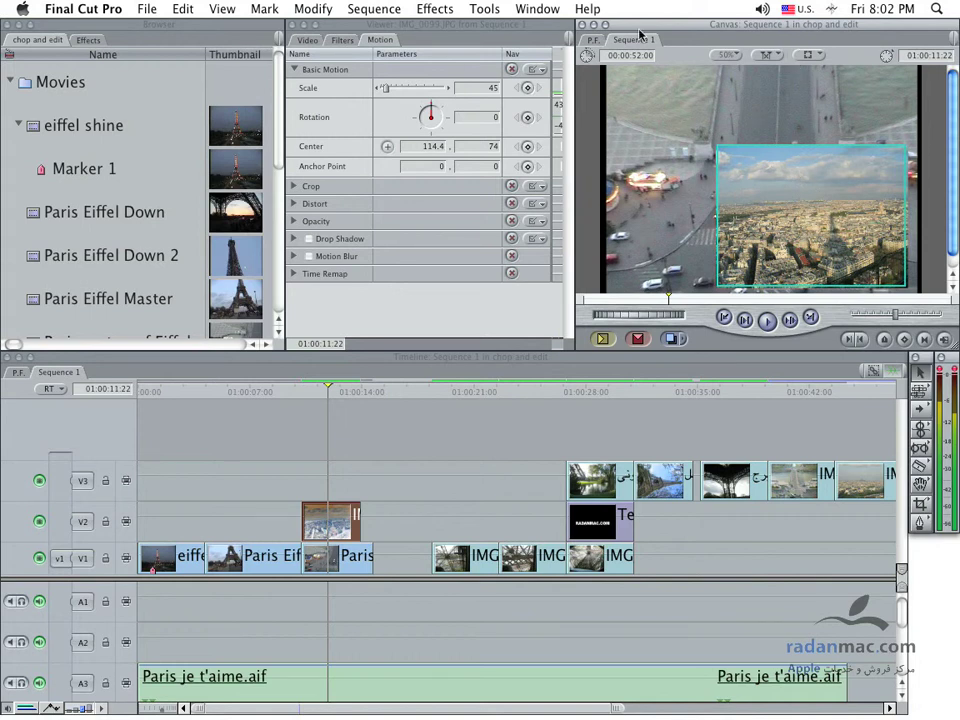
{"action": "left_click", "coordinate": [808, 56]}
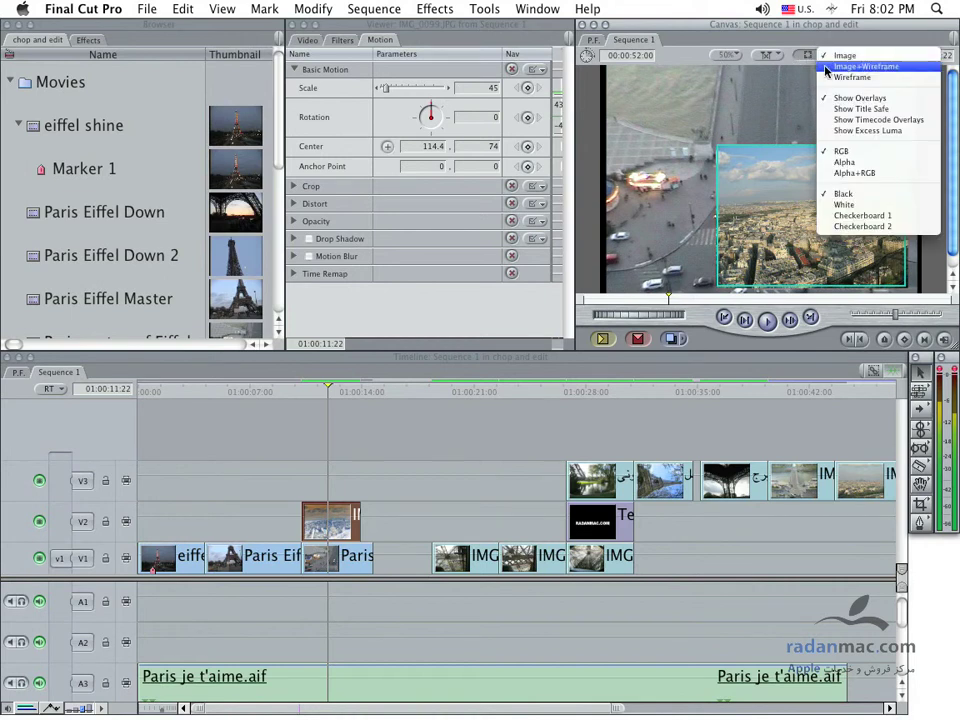
- Set the Canvas to Image+Wireframe and reselect the V2 photo to show its outline
{"action": "left_click", "coordinate": [880, 67]}
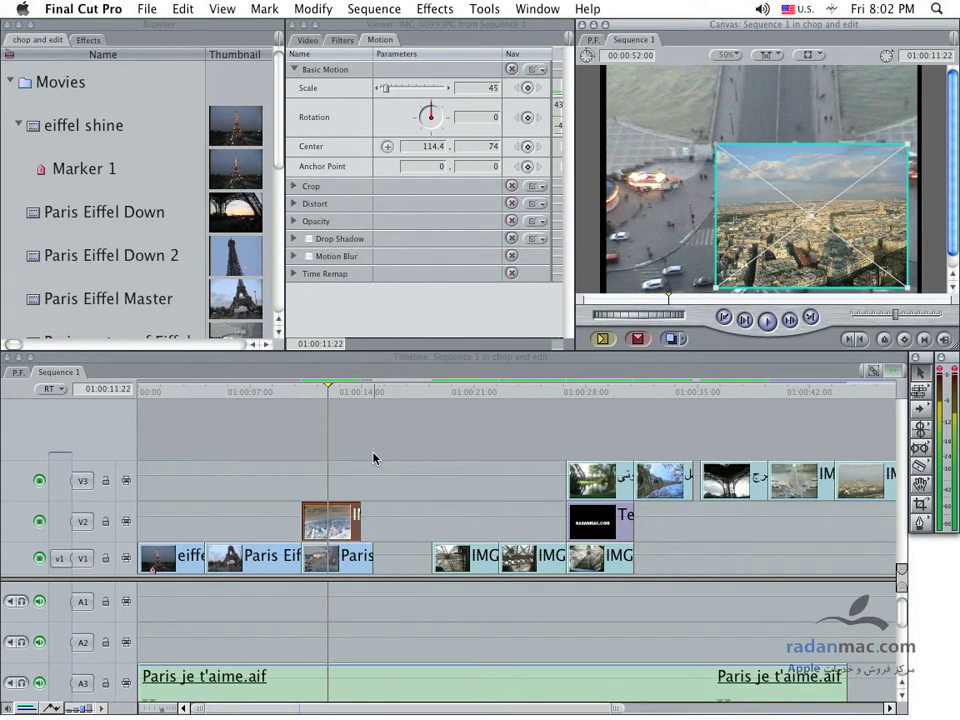
{"action": "left_click", "coordinate": [398, 527]}
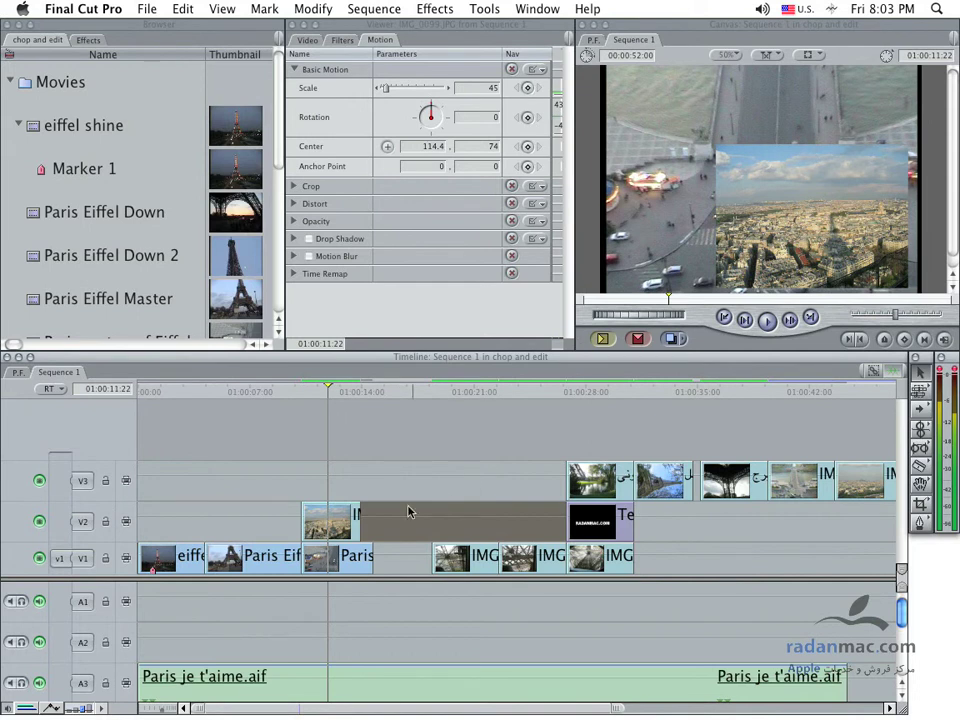
{"action": "left_click", "coordinate": [330, 520]}
{"action": "mouse_move", "coordinate": [417, 403]}
{"action": "left_mouse_down"}
{"action": "mouse_move", "coordinate": [434, 391]}
{"action": "mouse_move", "coordinate": [401, 398]}
{"action": "left_mouse_up"}
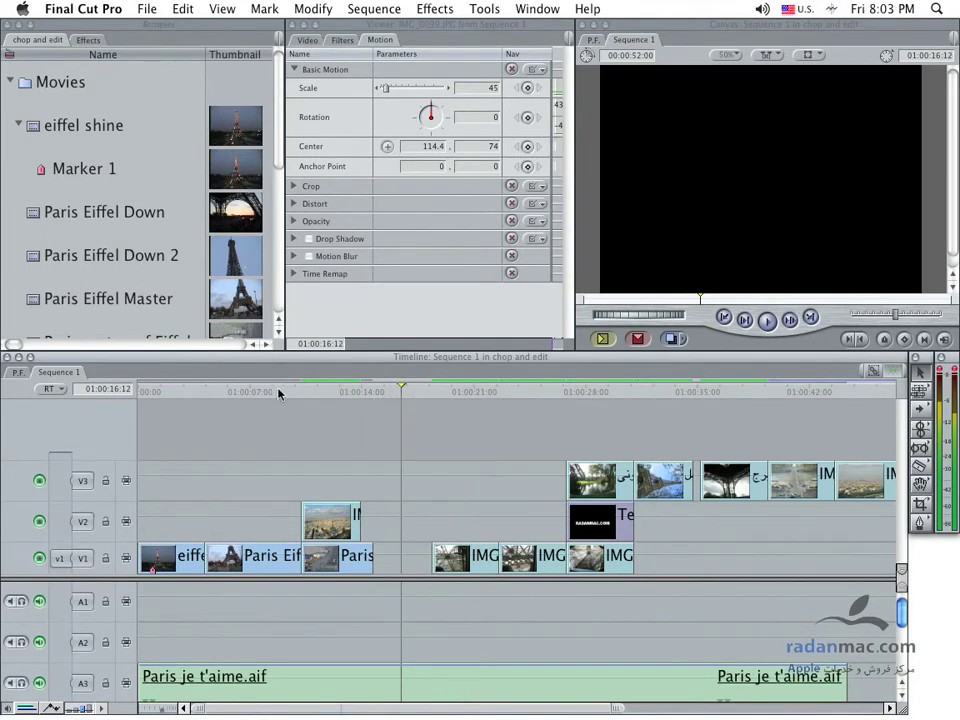
- Return the playhead to the Paris photo on V2 and select it to show its wireframe
{"action": "left_click_drag", "start_coordinate": [403, 397], "coordinate": [330, 391]}
{"action": "left_click", "coordinate": [330, 520]}
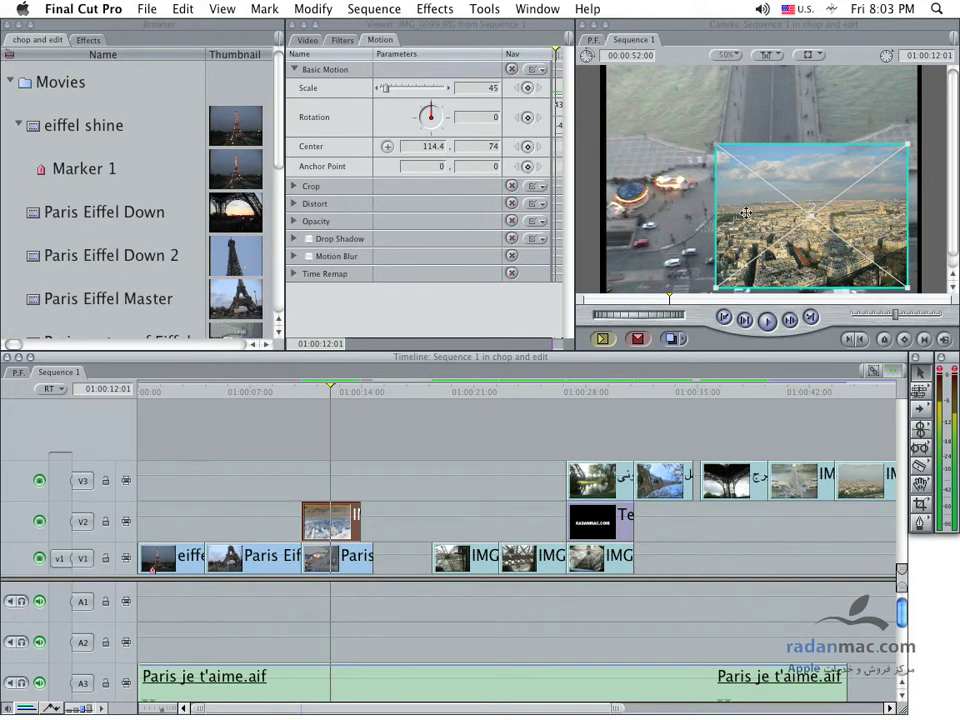
- Drag the inset to Center 1.88, 26, undo a stray rotation, and resize it to 44.6%
{"action": "left_click_drag", "start_coordinate": [746, 213], "coordinate": [655, 197]}
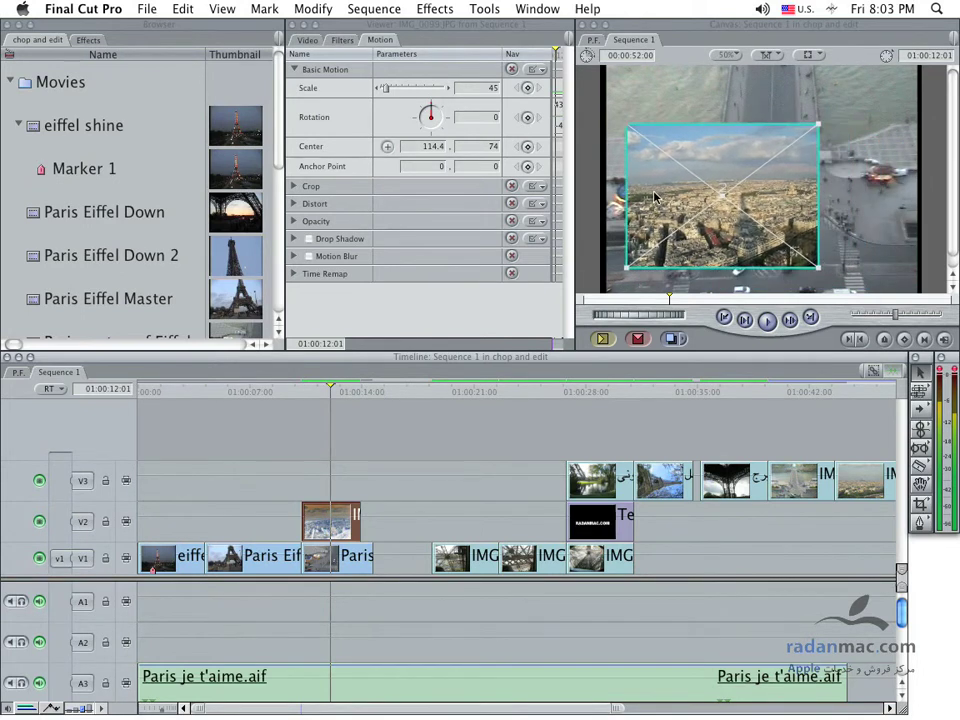
{"action": "mouse_move", "coordinate": [815, 215]}
{"action": "left_mouse_down"}
{"action": "mouse_move", "coordinate": [785, 250]}
{"action": "mouse_move", "coordinate": [760, 228]}
{"action": "left_mouse_up"}
{"action": "key", "text": "super+z"}
{"action": "left_click_drag", "start_coordinate": [746, 186], "coordinate": [752, 187]}
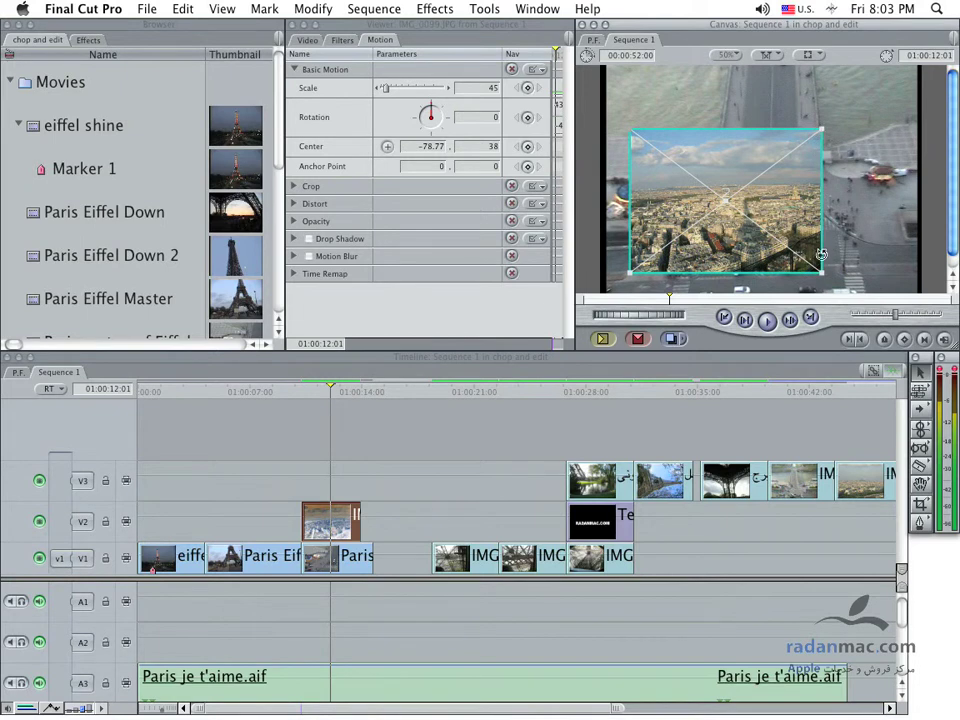
{"action": "mouse_move", "coordinate": [629, 272]}
{"action": "left_mouse_down"}
{"action": "mouse_move", "coordinate": [651, 250]}
{"action": "mouse_move", "coordinate": [654, 225]}
{"action": "left_mouse_up"}
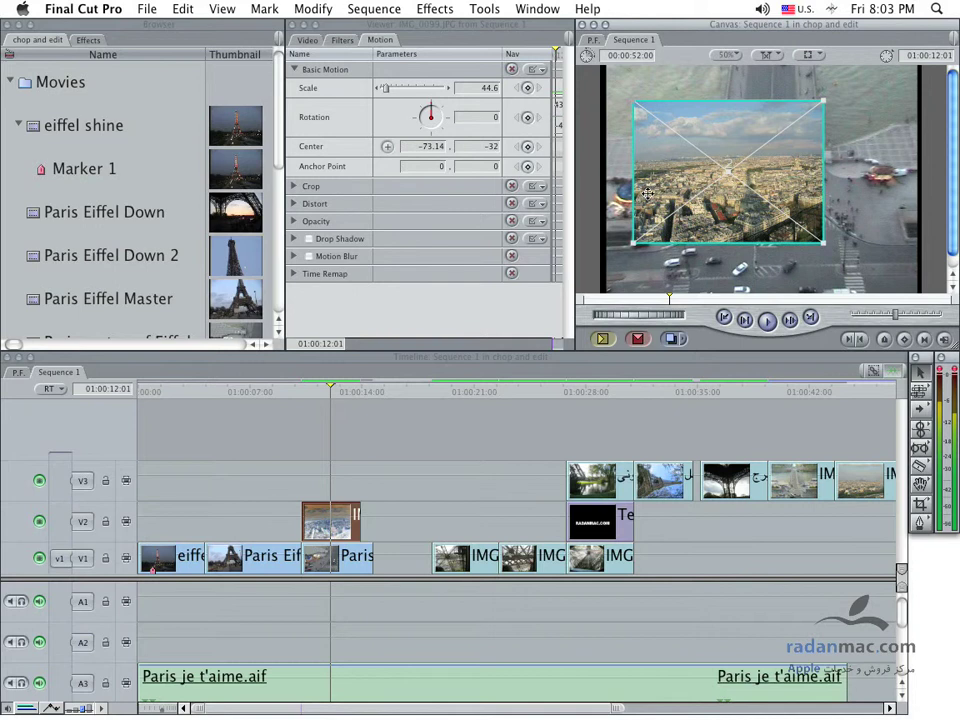
{"action": "left_click_drag", "start_coordinate": [682, 179], "coordinate": [674, 204]}
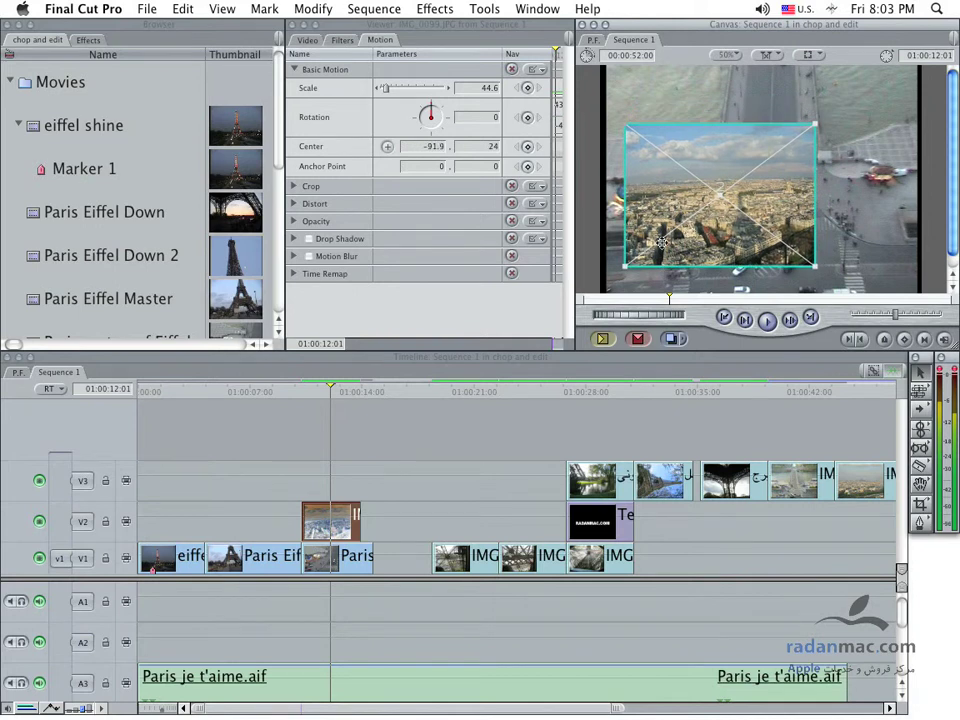
{"action": "left_click_drag", "start_coordinate": [668, 243], "coordinate": [710, 245]}
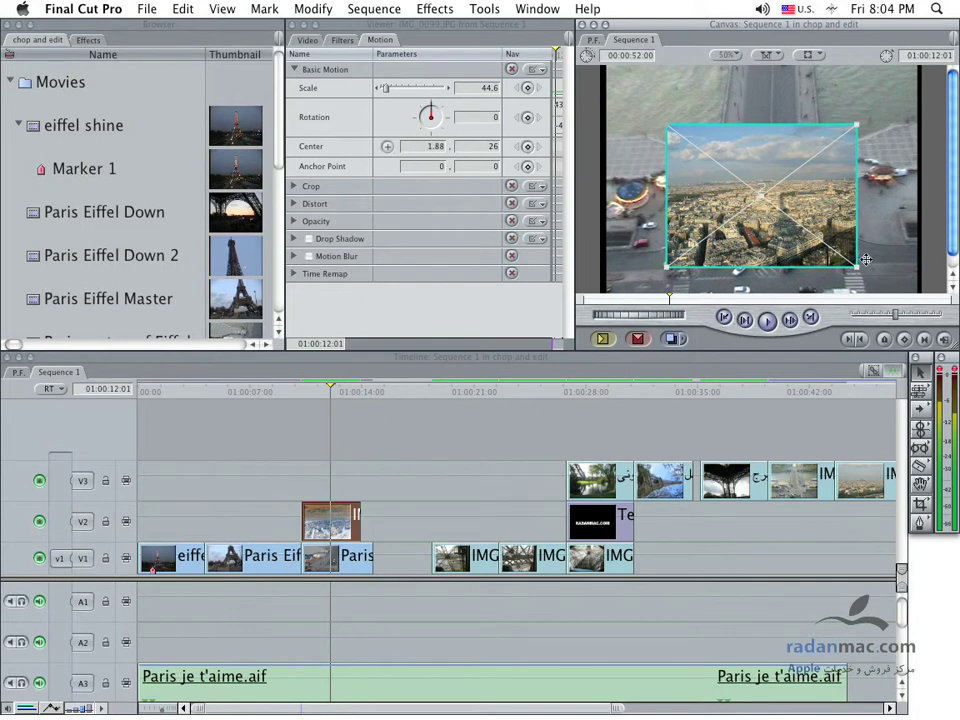
{"action": "left_click_drag", "start_coordinate": [648, 184], "coordinate": [654, 157]}
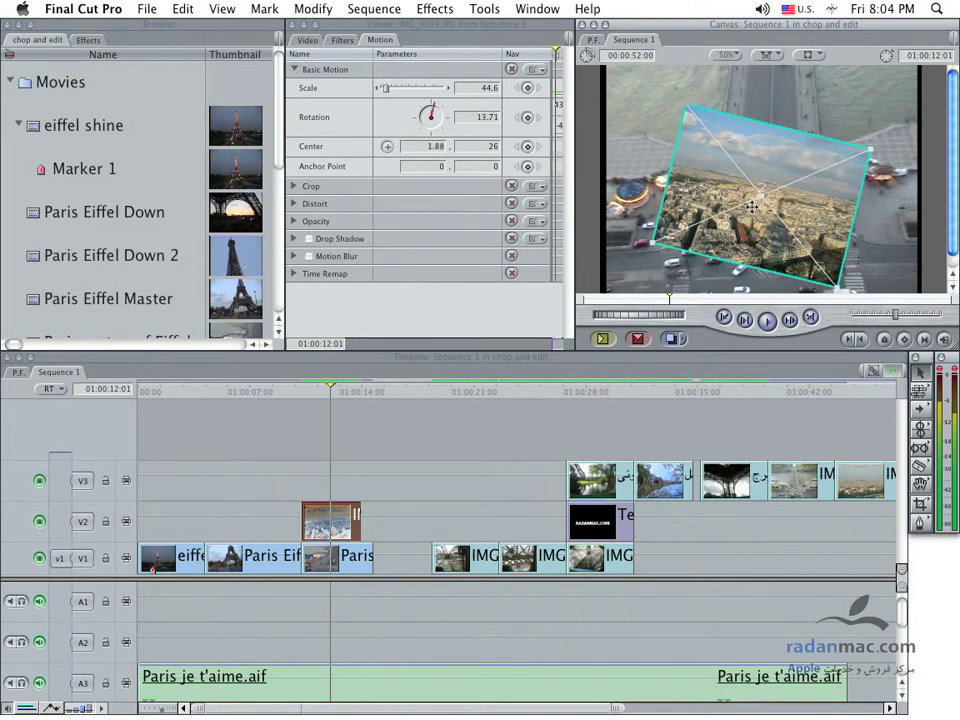
{"action": "mouse_move", "coordinate": [795, 217]}
{"action": "left_mouse_down"}
{"action": "mouse_move", "coordinate": [871, 231]}
{"action": "mouse_move", "coordinate": [868, 268]}
{"action": "left_mouse_up"}
{"action": "key", "text": "super+z"}
{"action": "key", "text": "super+z"}
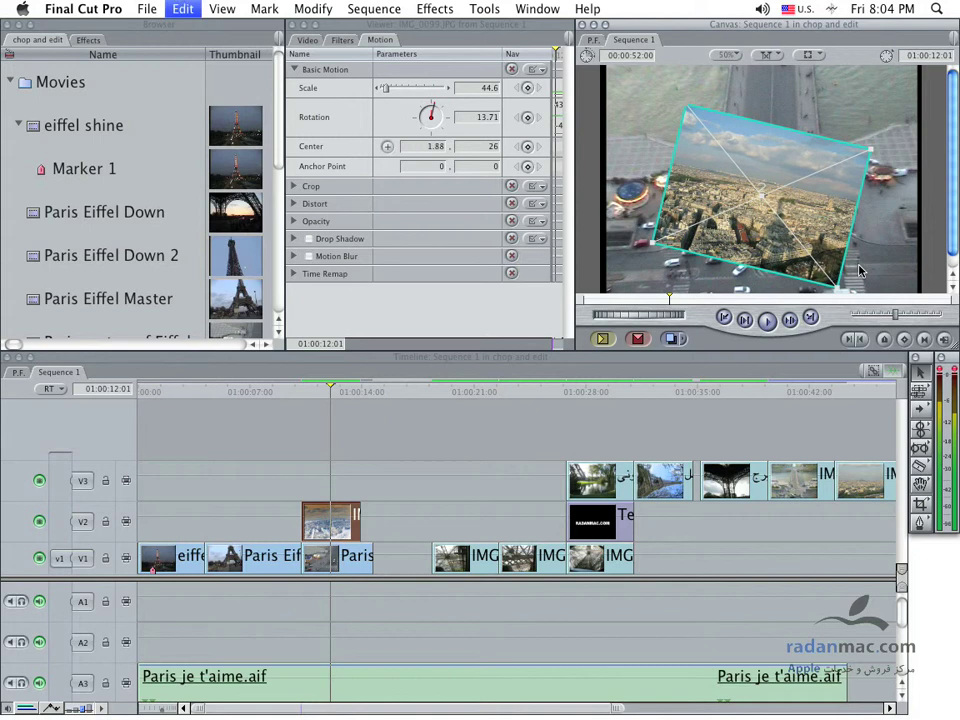
{"action": "key", "text": "super+z"}
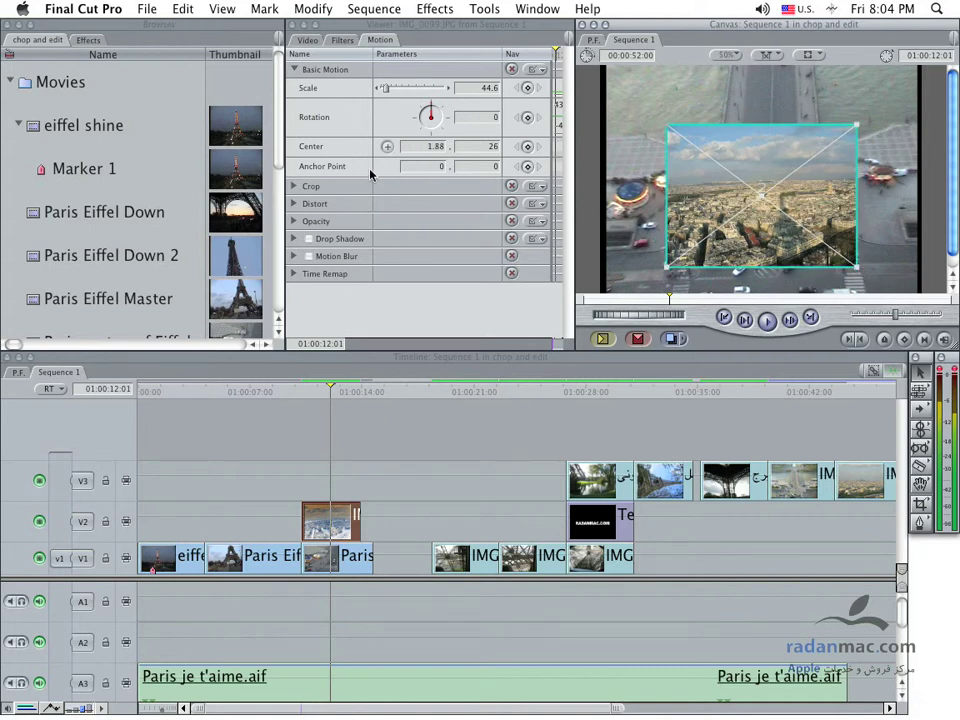
- Enter 100 for both Anchor Point values, then shift the photo up and left
{"action": "left_click", "coordinate": [436, 171]}
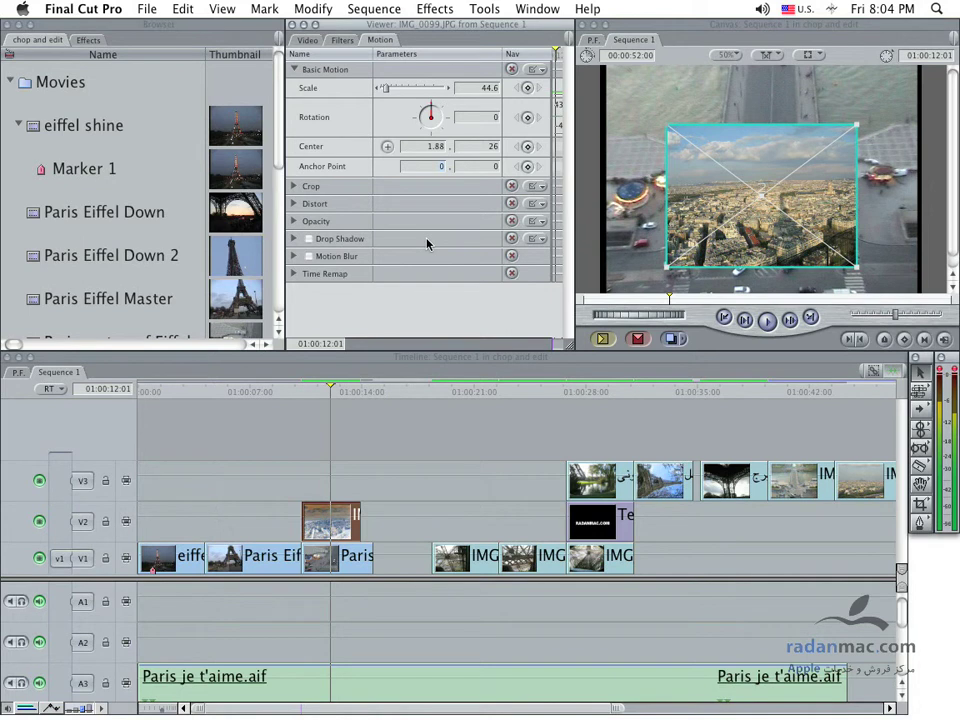
{"action": "type", "text": "100"}
{"action": "key", "text": "Return"}
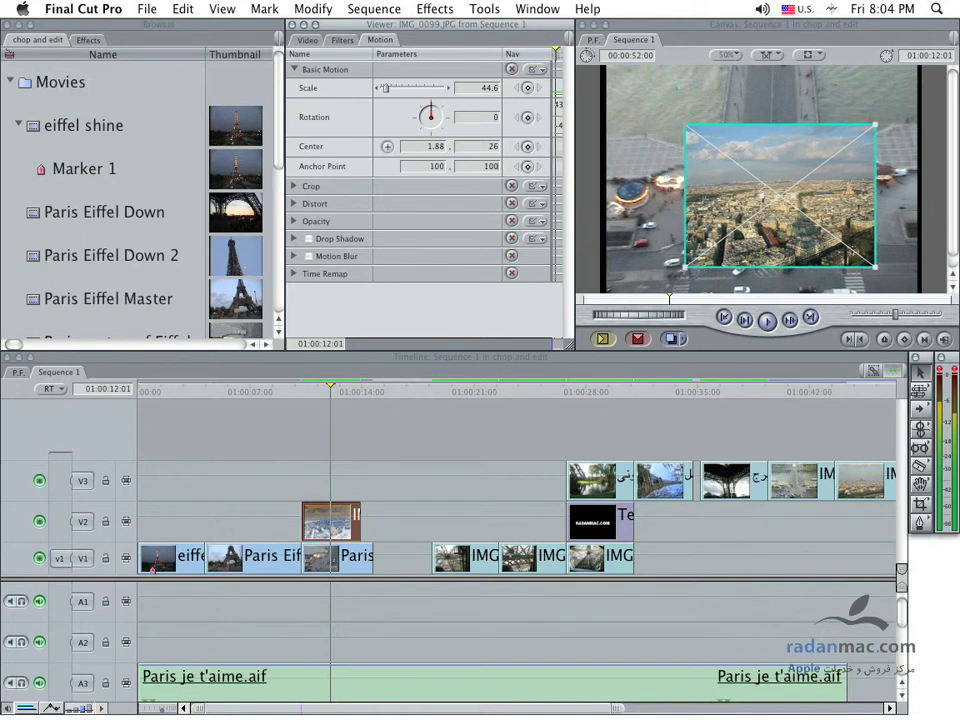
{"action": "key", "text": "Return"}
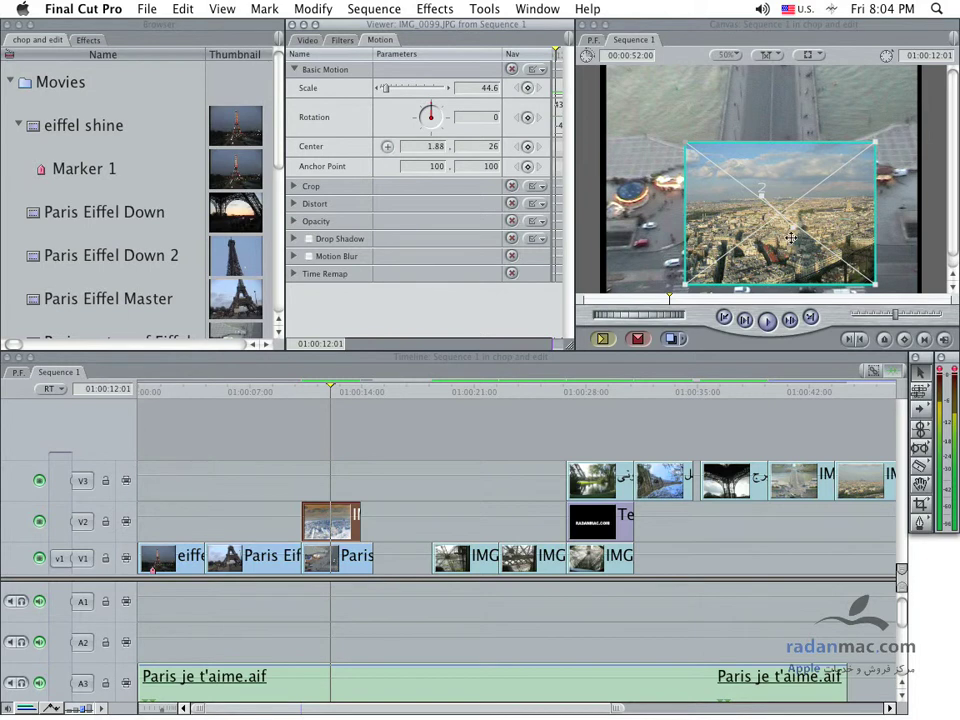
{"action": "left_click_drag", "start_coordinate": [787, 226], "coordinate": [826, 263]}
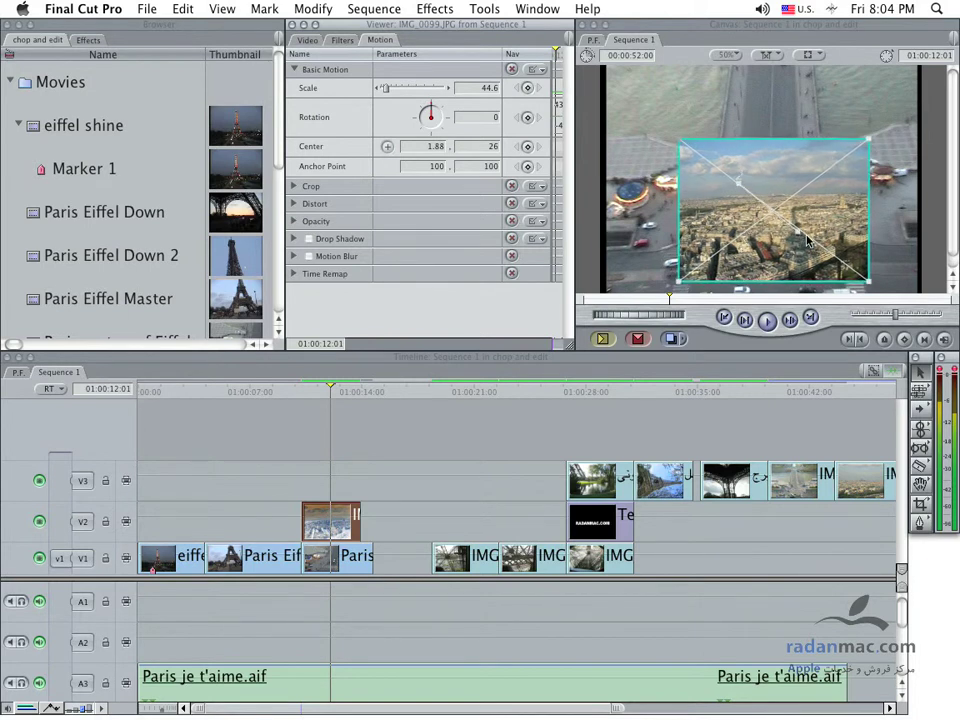
- Tilt the inset to -0.43°, scale it to 43.85%, and move it to Center -264.76, -168.78
{"action": "double_click", "coordinate": [866, 281]}
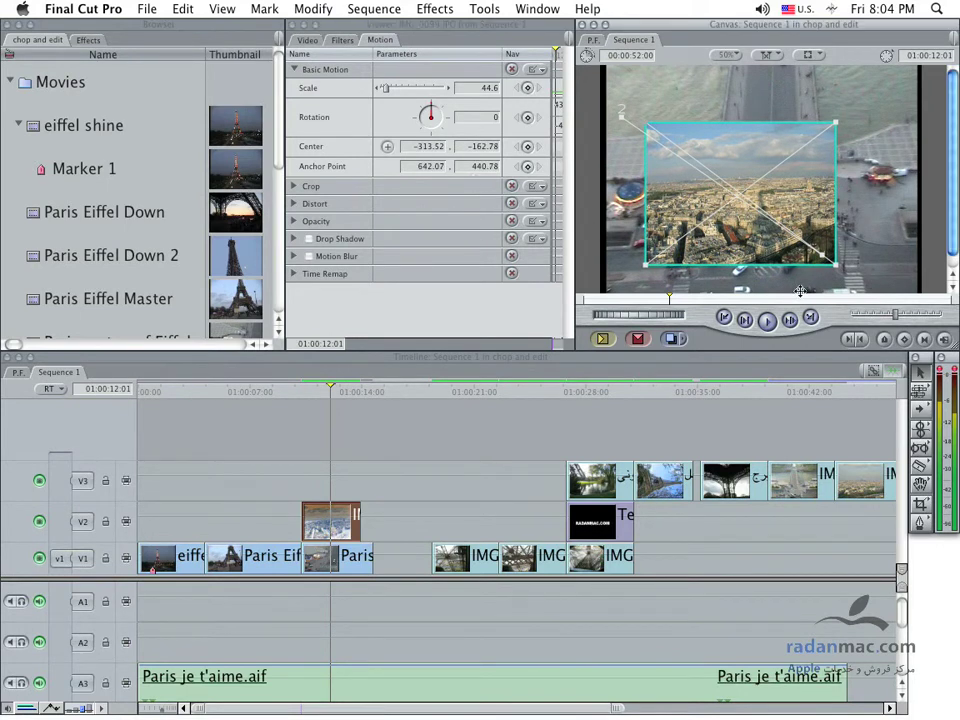
{"action": "mouse_move", "coordinate": [838, 204]}
{"action": "left_mouse_down"}
{"action": "mouse_move", "coordinate": [797, 198]}
{"action": "mouse_move", "coordinate": [810, 214]}
{"action": "mouse_move", "coordinate": [895, 137]}
{"action": "mouse_move", "coordinate": [868, 107]}
{"action": "left_mouse_up"}
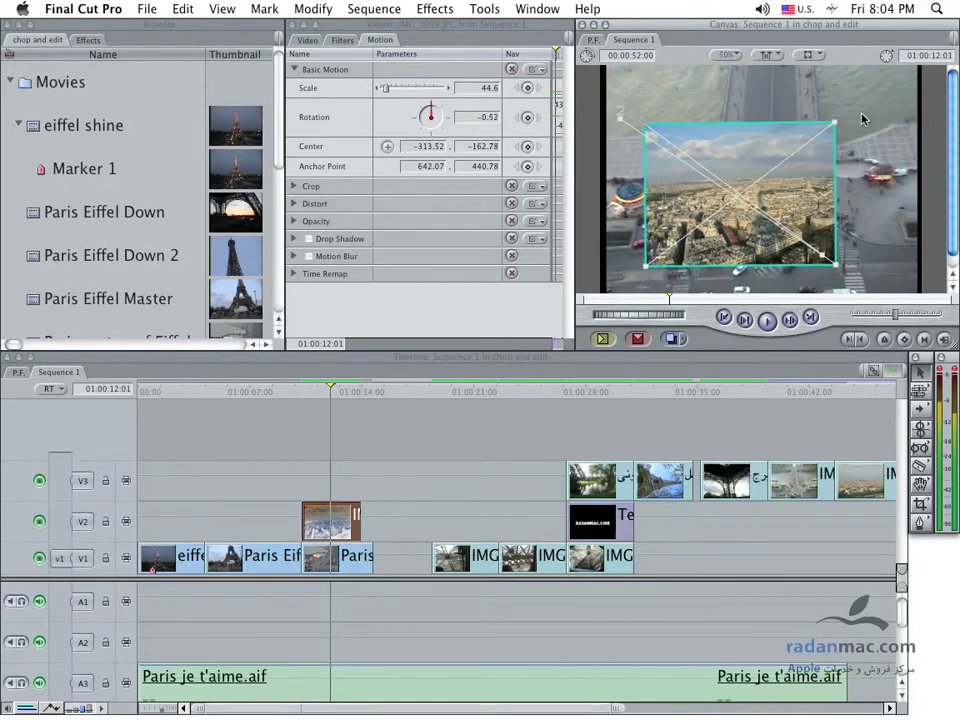
{"action": "left_click_drag", "start_coordinate": [836, 265], "coordinate": [826, 263]}
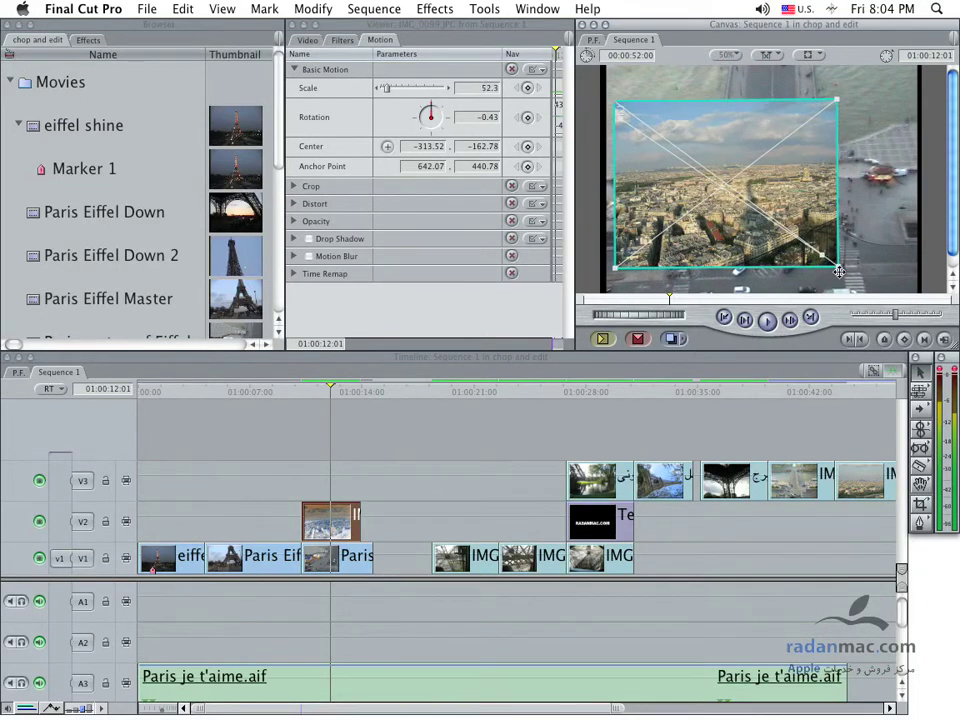
{"action": "left_click_drag", "start_coordinate": [839, 268], "coordinate": [836, 265]}
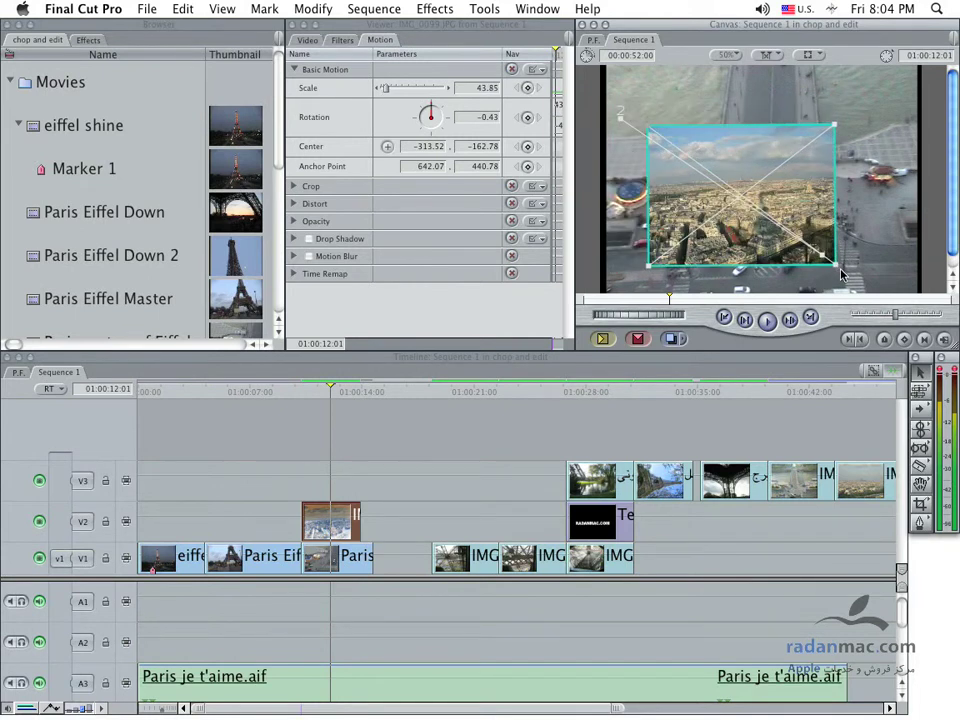
{"action": "left_click_drag", "start_coordinate": [741, 246], "coordinate": [762, 243]}
{"action": "left_click", "coordinate": [439, 414]}
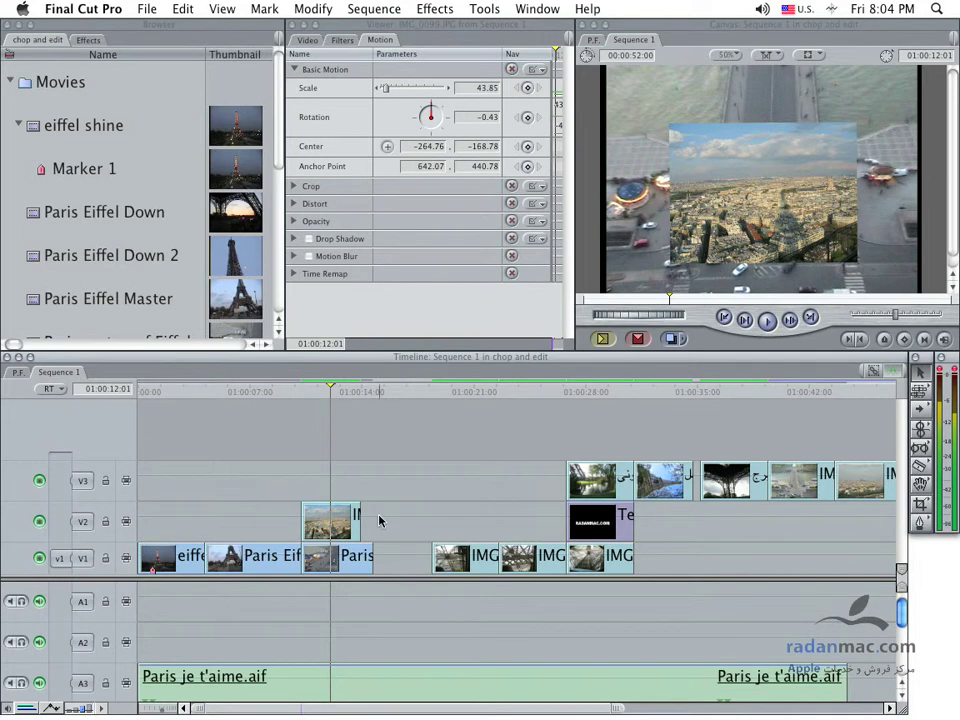
- Drag the Canvas/Timeline divider down to enlarge the preview, then reselect the Paris photo
{"action": "left_click", "coordinate": [335, 520]}
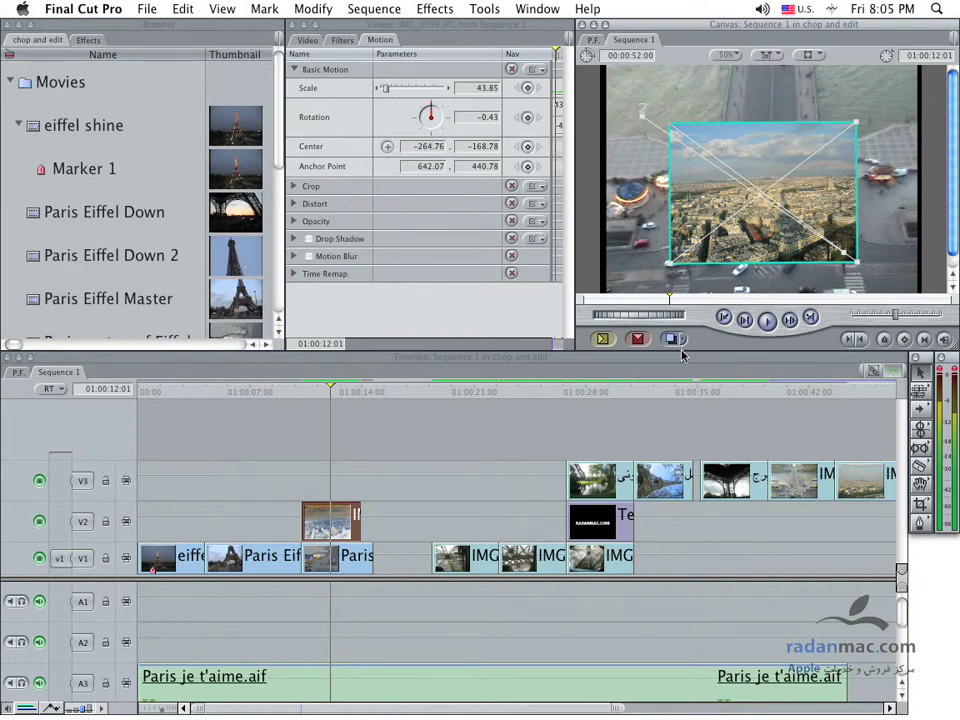
{"action": "left_click_drag", "start_coordinate": [684, 358], "coordinate": [684, 378]}
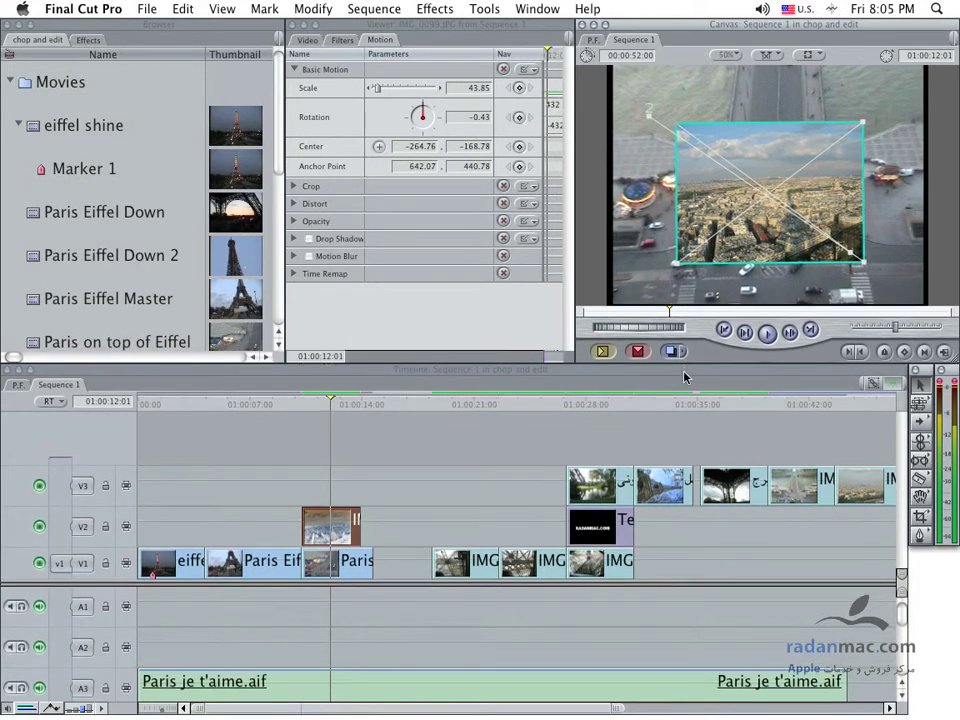
{"action": "left_click", "coordinate": [342, 461]}
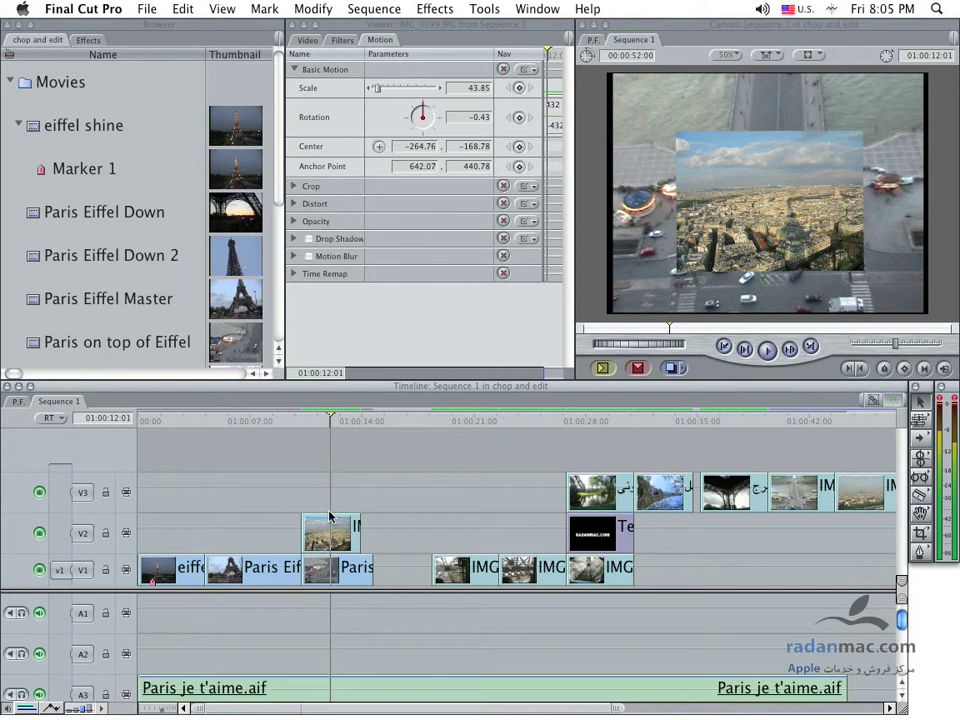
{"action": "left_click", "coordinate": [799, 163]}
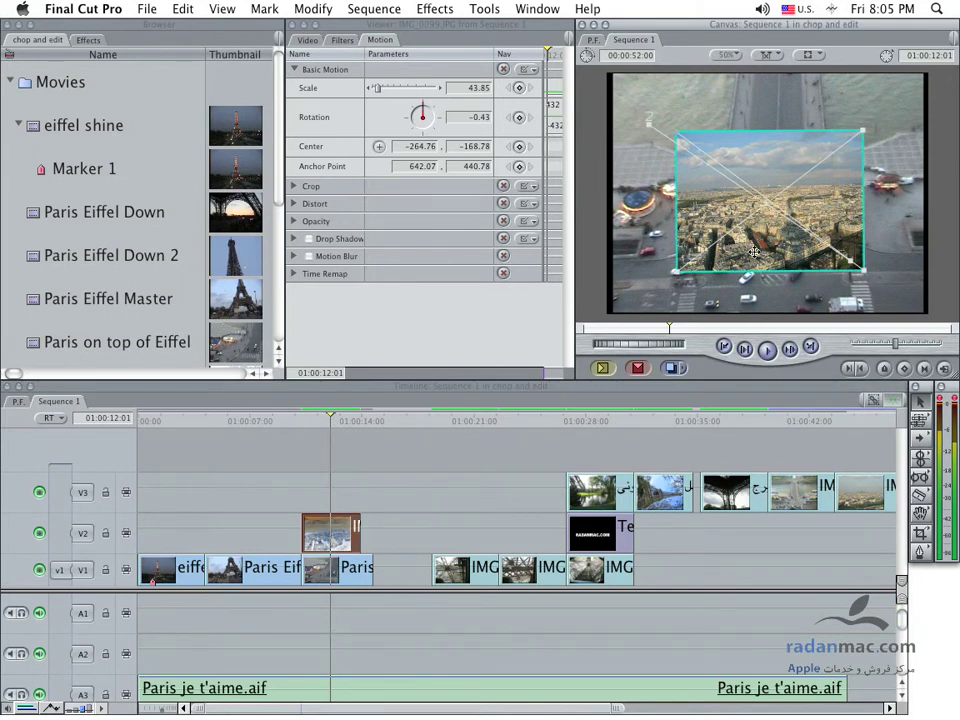
- Reset the photo's Basic Motion to Center 0, 0 and Rotation 0, then drag Scale near 77
{"action": "left_click", "coordinate": [503, 69]}
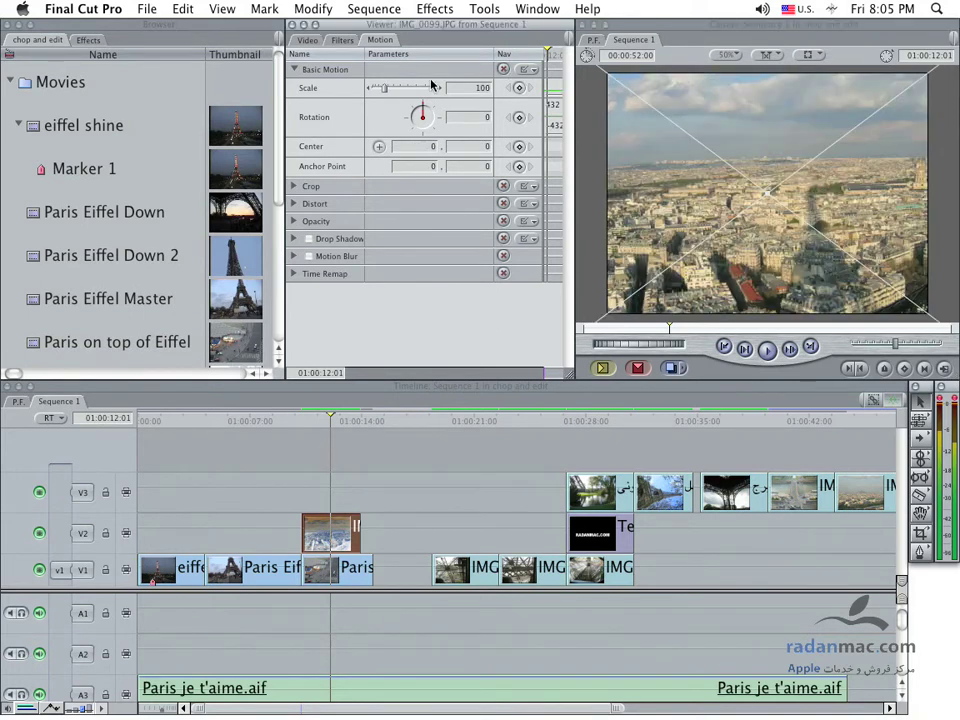
{"action": "left_click_drag", "start_coordinate": [383, 90], "coordinate": [381, 90]}
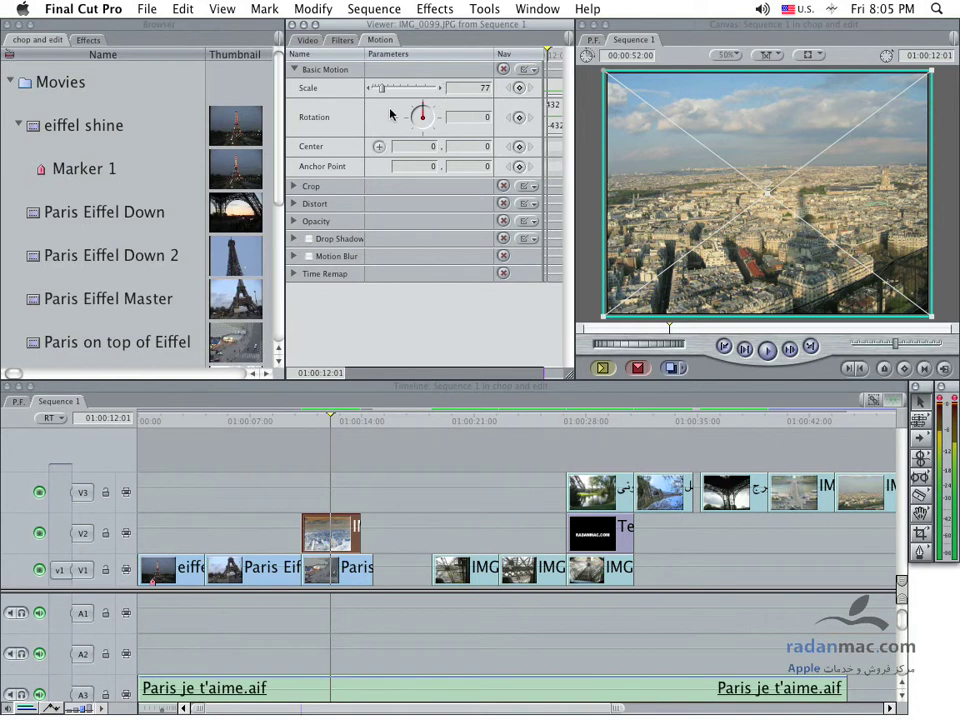
{"action": "left_click_drag", "start_coordinate": [398, 90], "coordinate": [398, 90]}
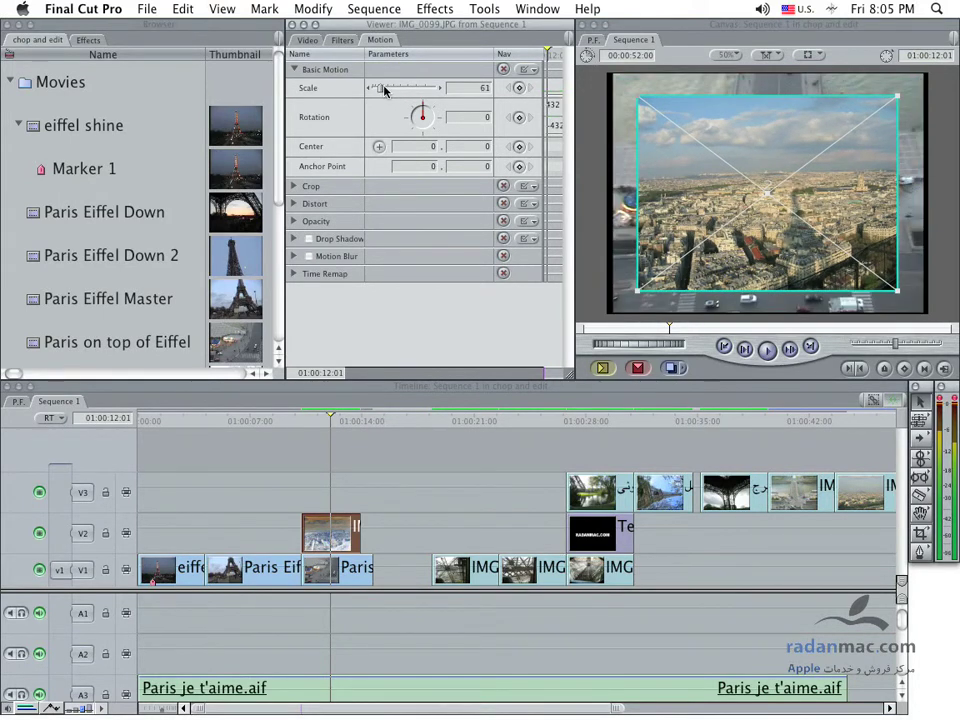
{"action": "left_click_drag", "start_coordinate": [387, 90], "coordinate": [381, 90]}
- Step the photo's Scale up one at a time until it reads 75
{"action": "left_click", "coordinate": [410, 91]}
{"action": "left_click", "coordinate": [410, 91]}
{"action": "left_click", "coordinate": [410, 91]}
{"action": "left_click", "coordinate": [410, 91]}
{"action": "left_click", "coordinate": [410, 91]}
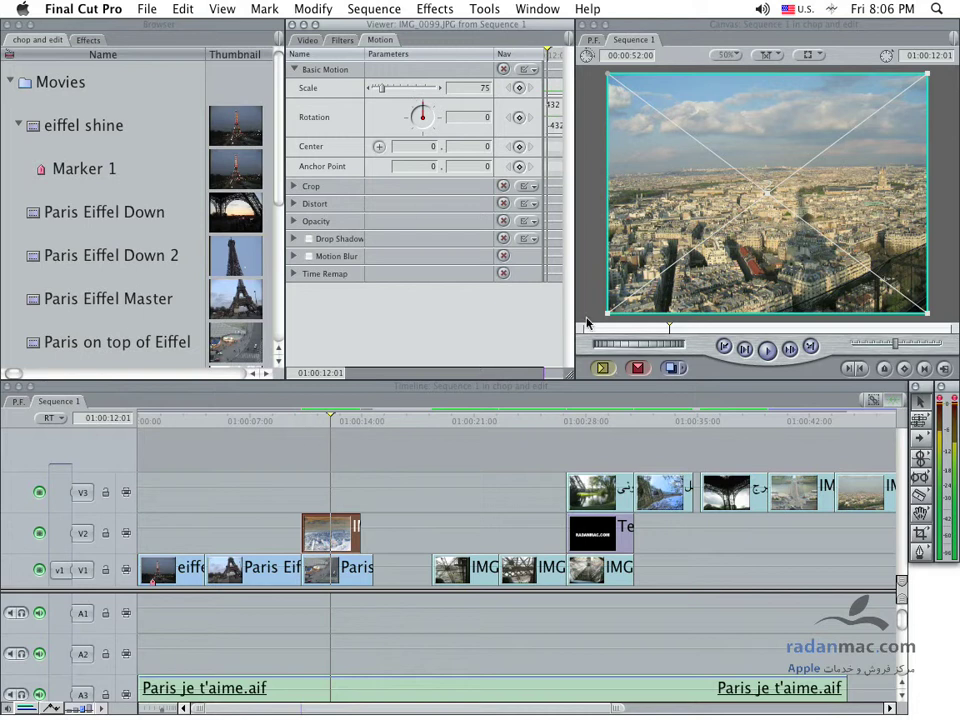
- Drag the photo's corner handle in the Canvas to rescale it to about 78.9, covering the street footage
{"action": "mouse_move", "coordinate": [607, 313]}
{"action": "left_mouse_down"}
{"action": "mouse_move", "coordinate": [603, 343]}
{"action": "mouse_move", "coordinate": [679, 272]}
{"action": "left_mouse_up"}
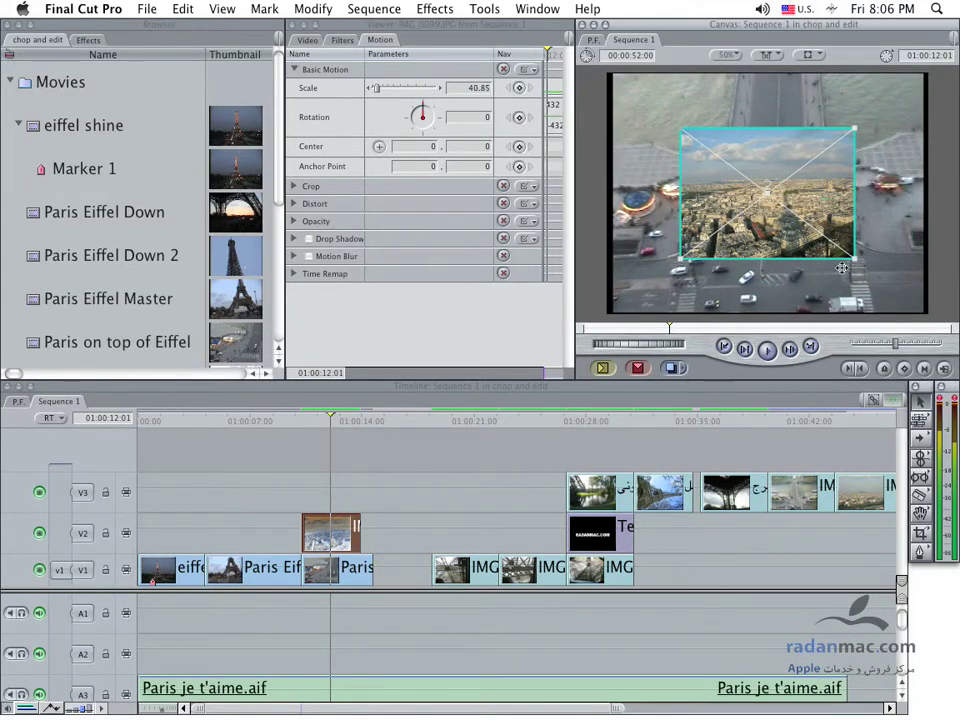
{"action": "mouse_move", "coordinate": [681, 261]}
{"action": "left_mouse_down"}
{"action": "mouse_move", "coordinate": [675, 285]}
{"action": "mouse_move", "coordinate": [669, 268]}
{"action": "left_mouse_up"}
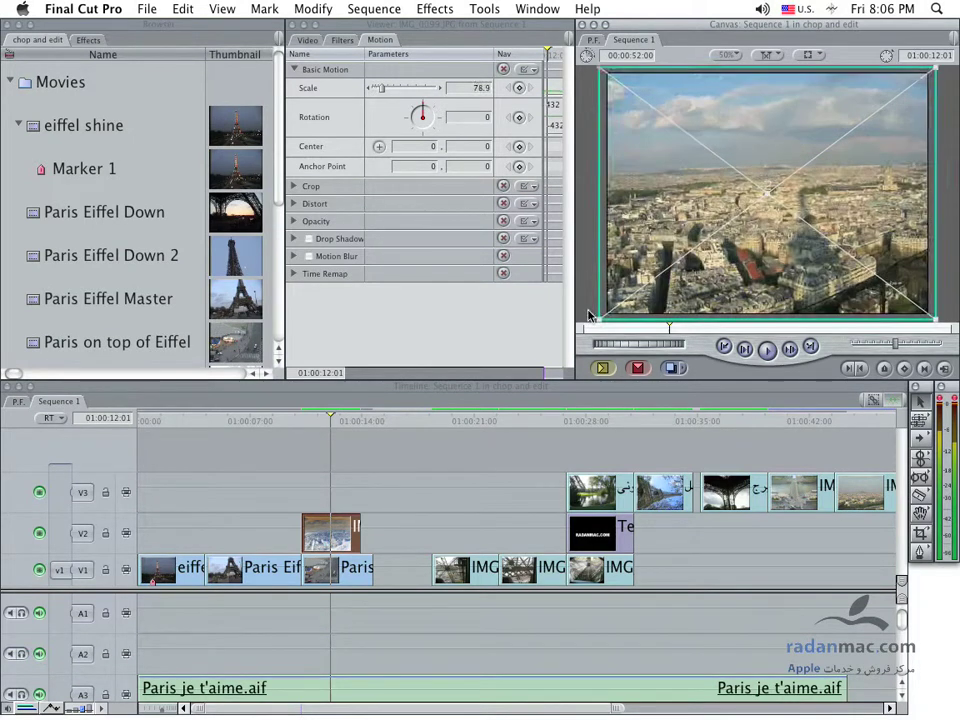